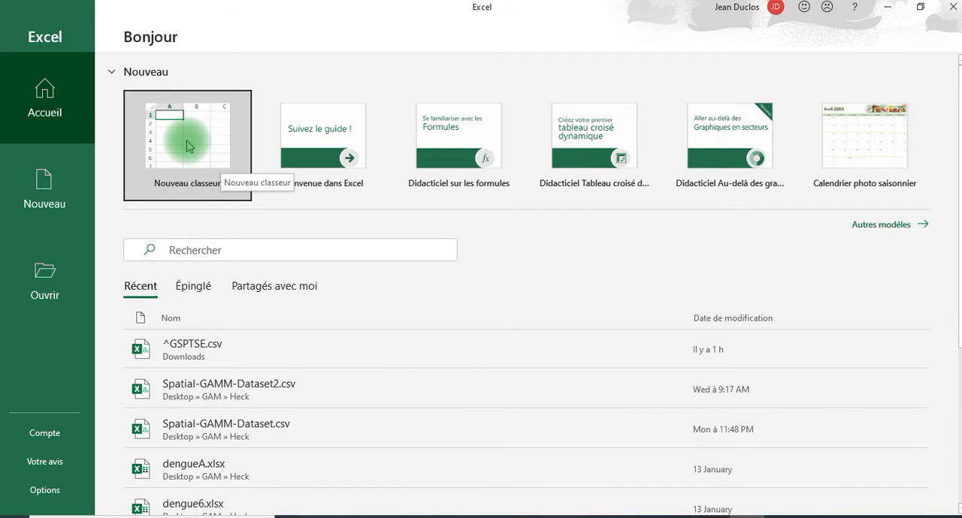
- Create a blank workbook in a restored-down window and add two worksheets, Feuil2 and Feuil3
left_click(180, 141)
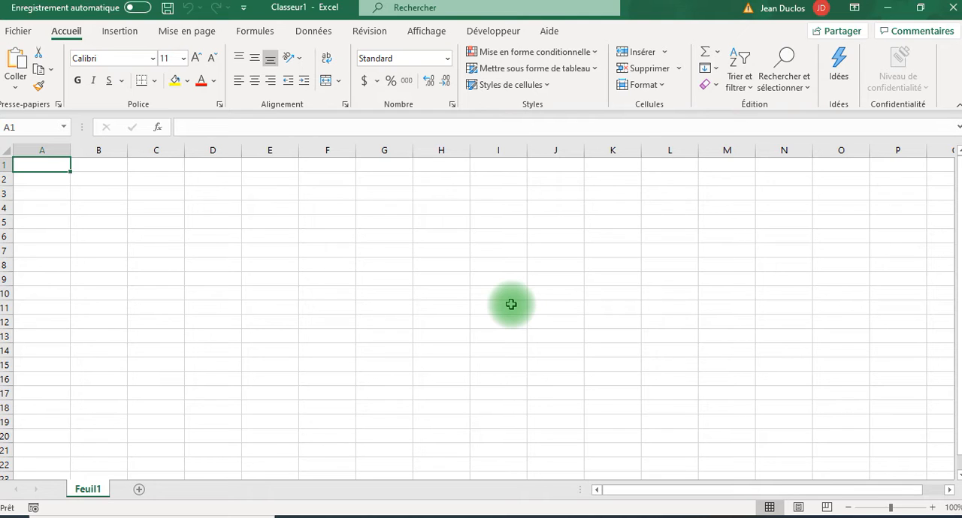
double_click(284, 15)
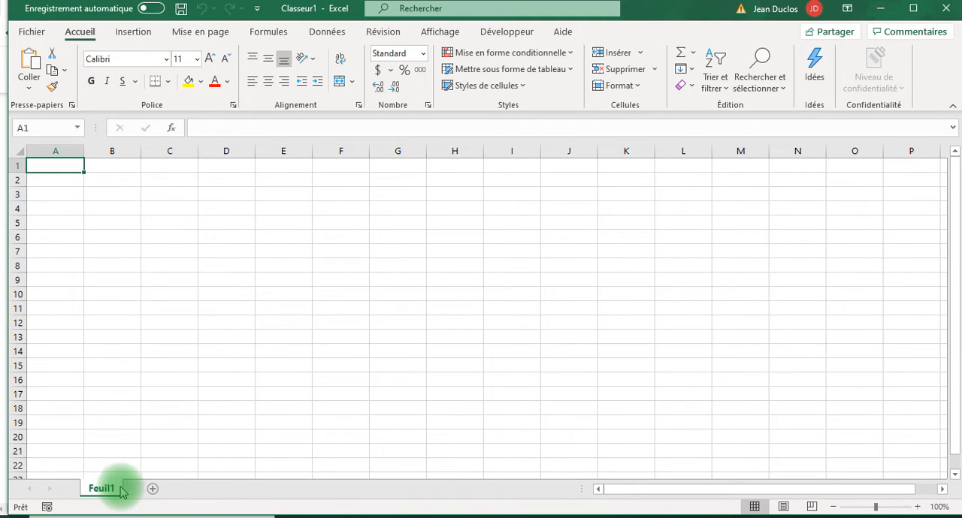
left_click(152, 490)
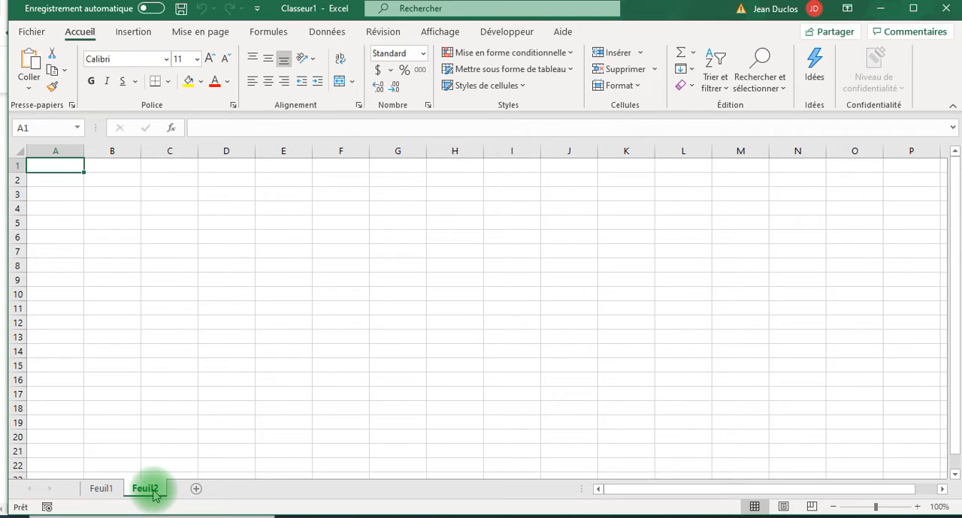
left_click(195, 489)
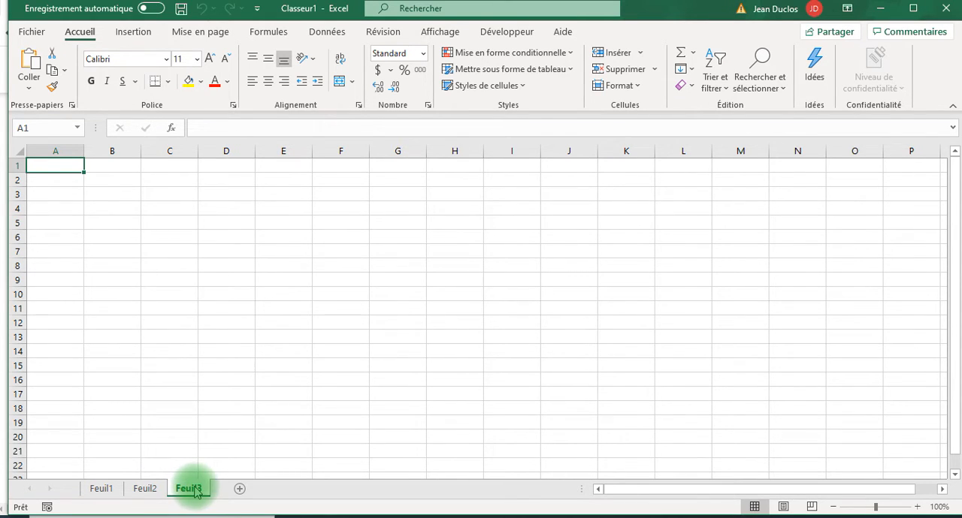
- Enter 5 in cell B3 and 6 in cell B4 of Feuil1
left_click(145, 490)
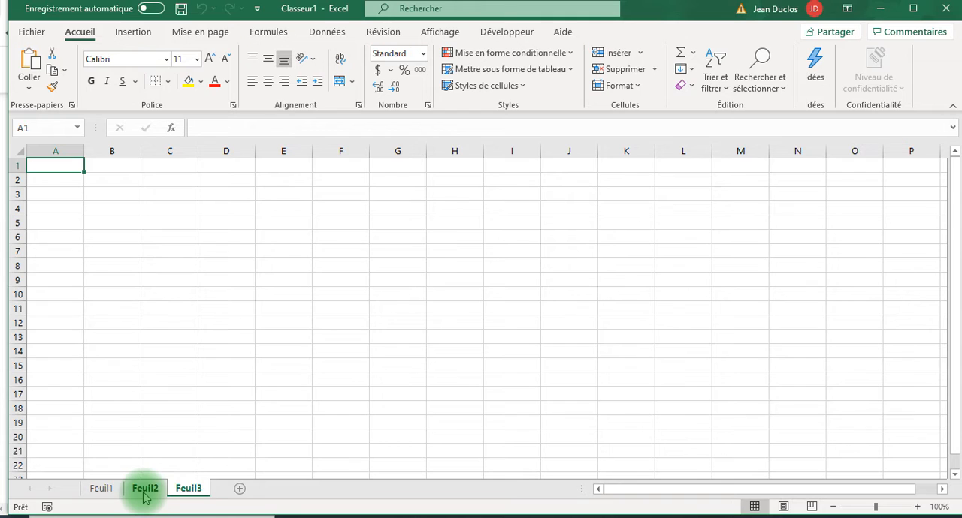
left_click(104, 489)
left_click(129, 191)
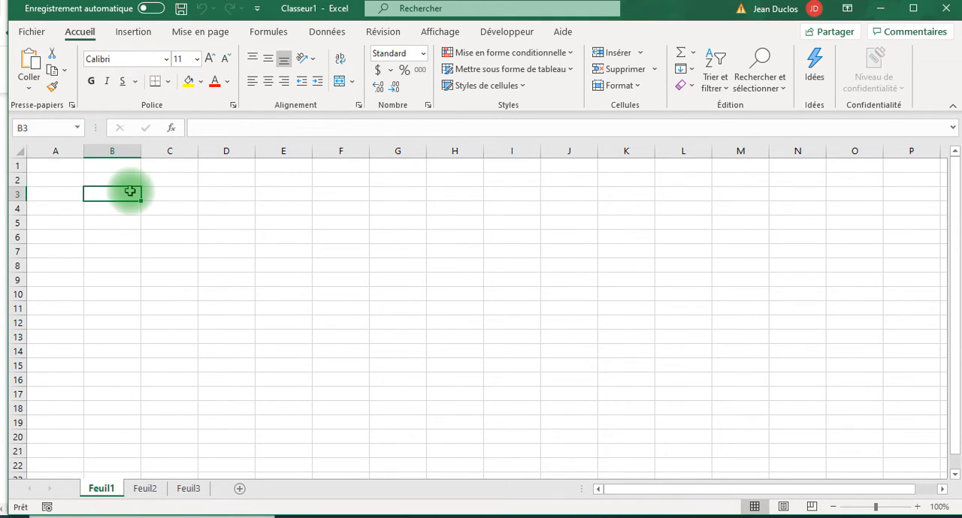
type("5")
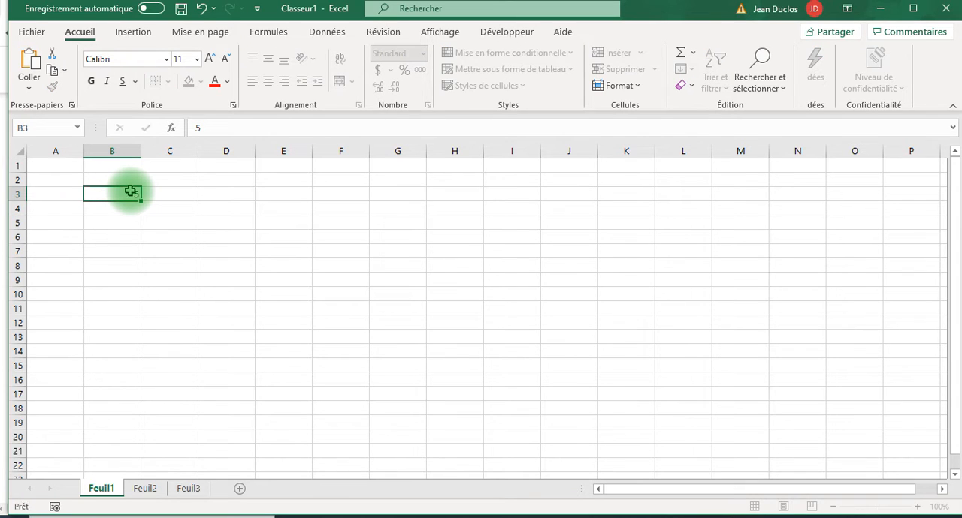
key("Return")
type("6")
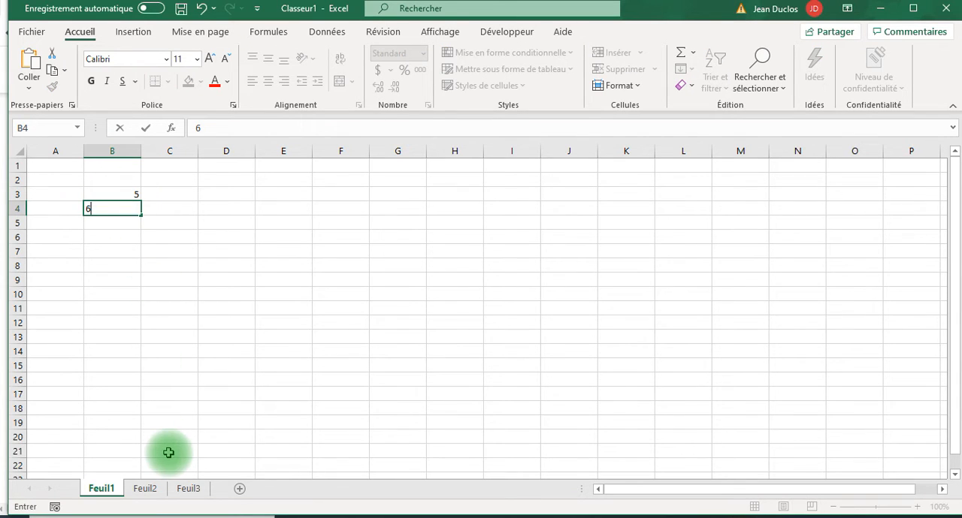
- Enter 9 in cell B3 and 6 in cell B4 of Feuil2
left_click(145, 488)
left_click(129, 191)
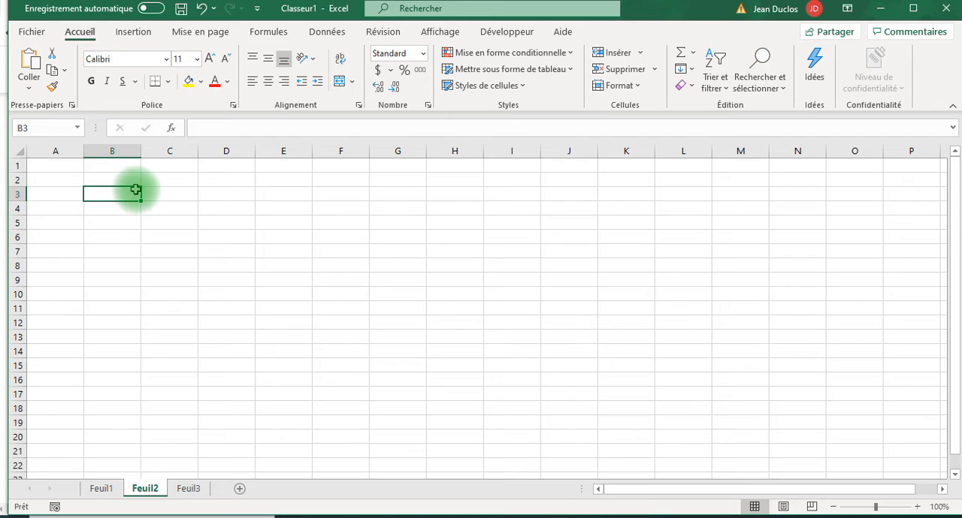
type("5")
key("Return")
type("6")
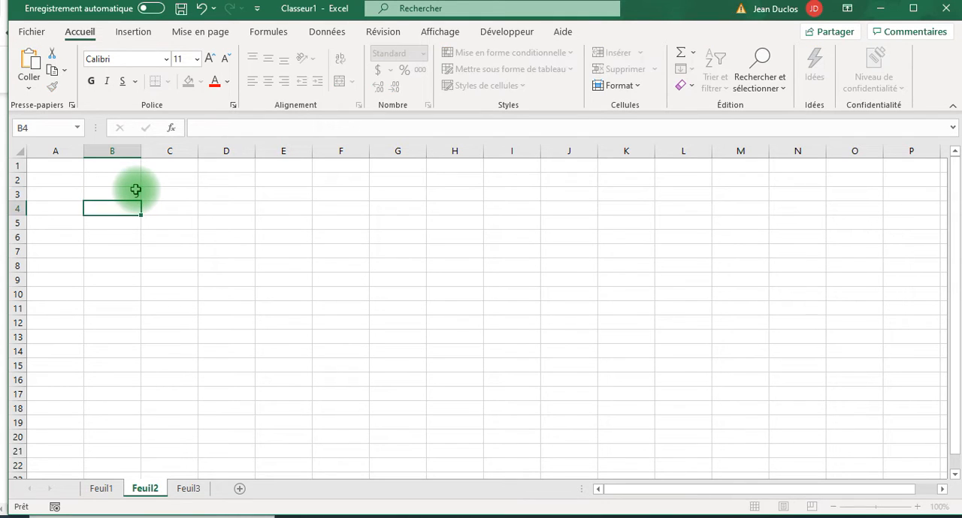
key("Return")
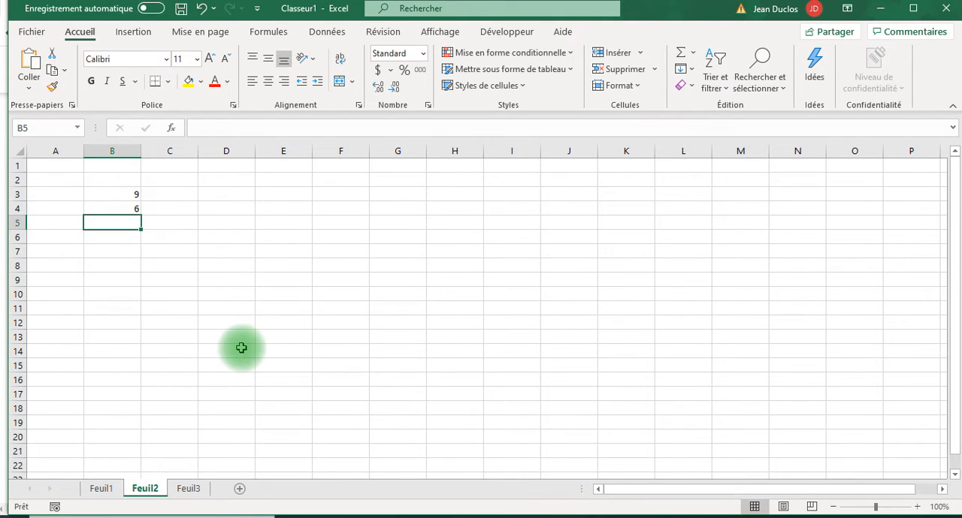
- Return to Feuil1 and review the insertion, page layout, formula, data, review, view and developer commands, including the maths and trigonometry functions
left_click(106, 488)
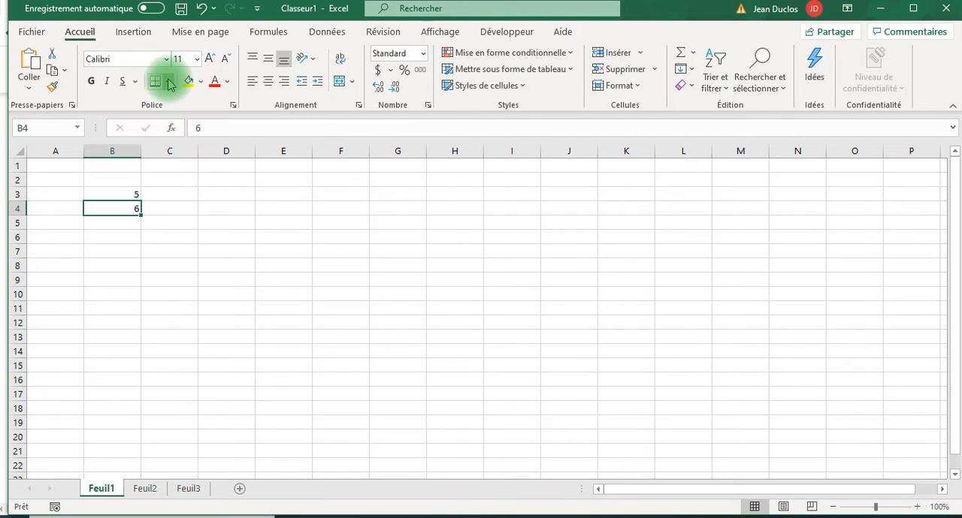
left_click(132, 34)
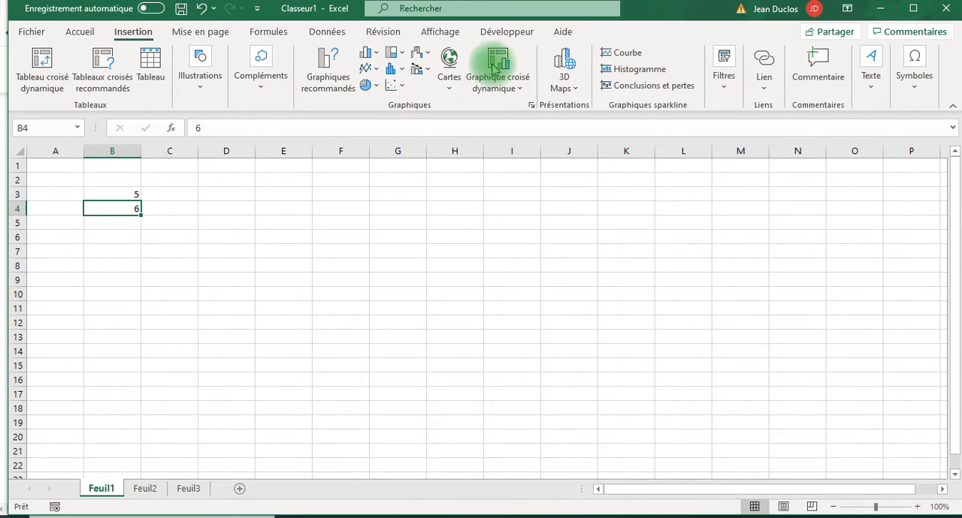
left_click(192, 35)
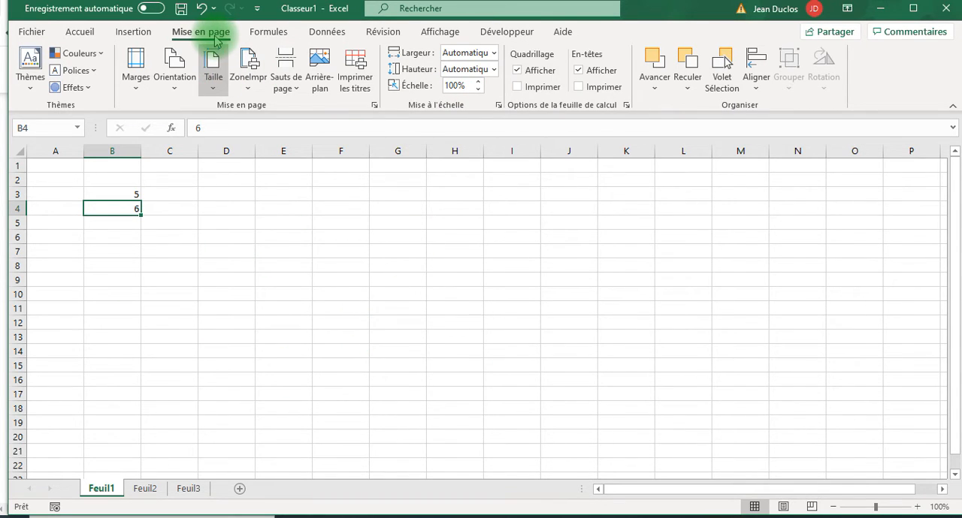
left_click(266, 34)
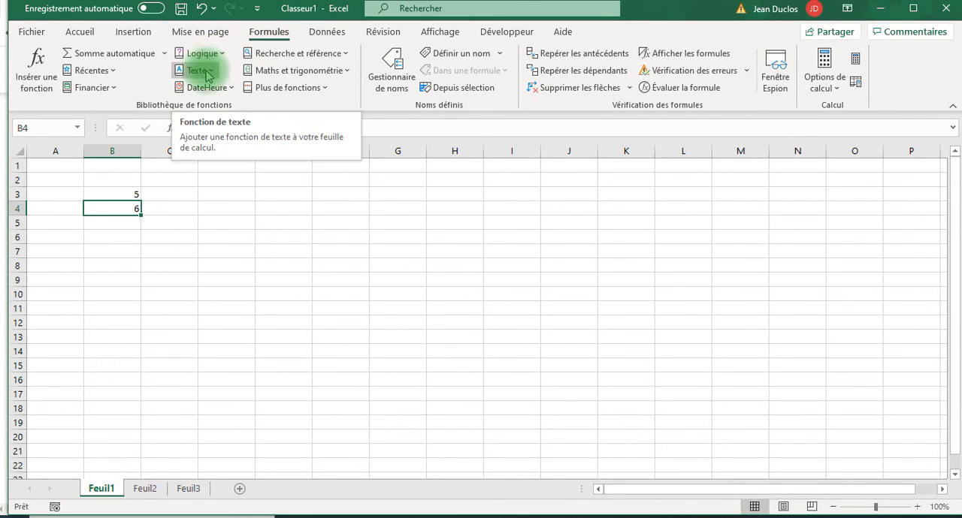
left_click(318, 75)
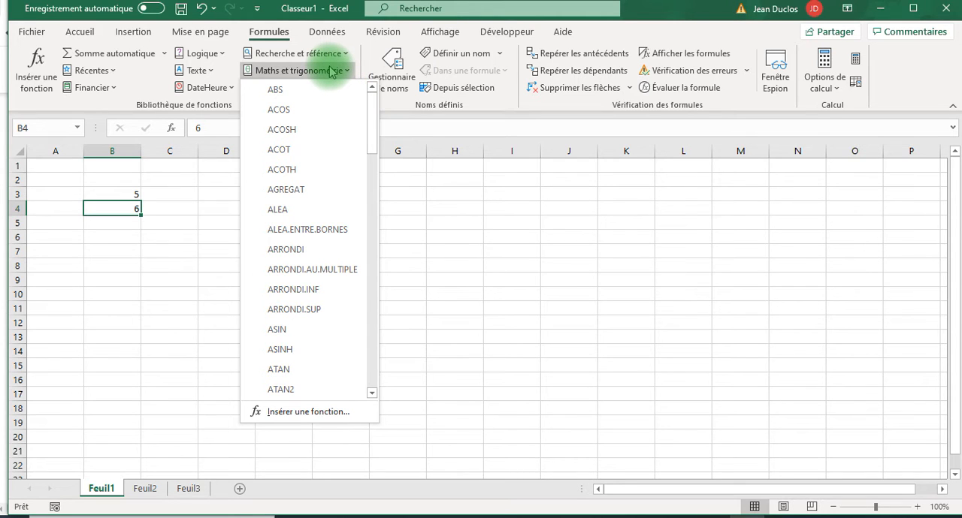
left_click(329, 33)
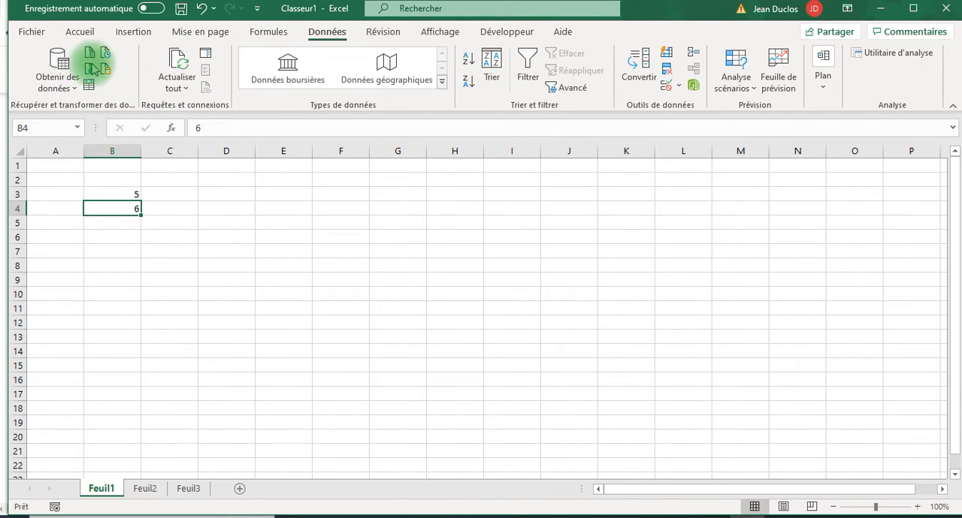
left_click(382, 32)
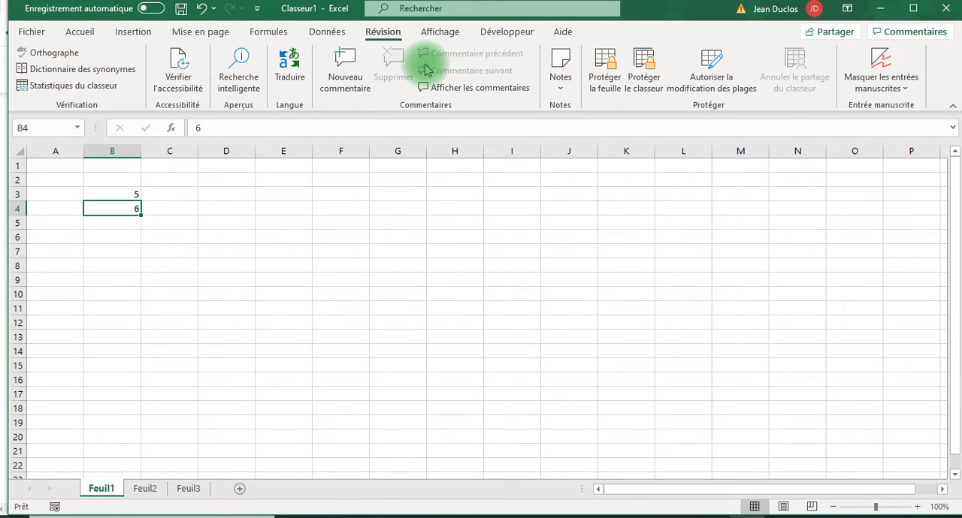
scroll(426, 69, "down", 1)
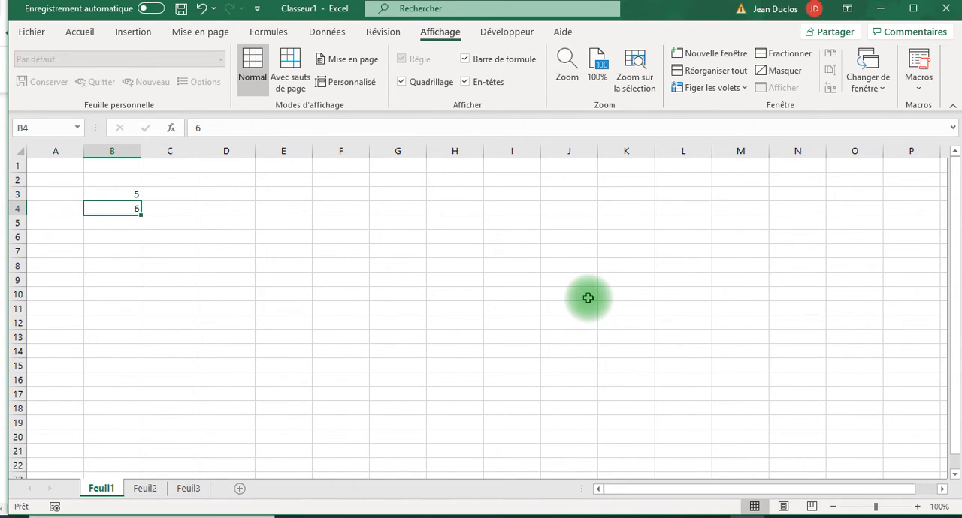
left_click(513, 33)
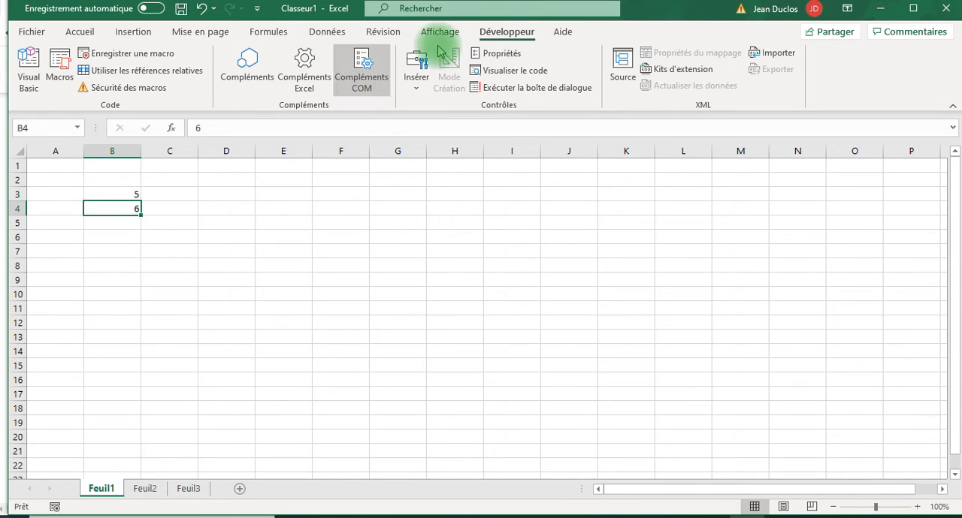
- Collapse the ribbon and expand it again several times, ending with the Accueil commands pinned open
double_click(507, 34)
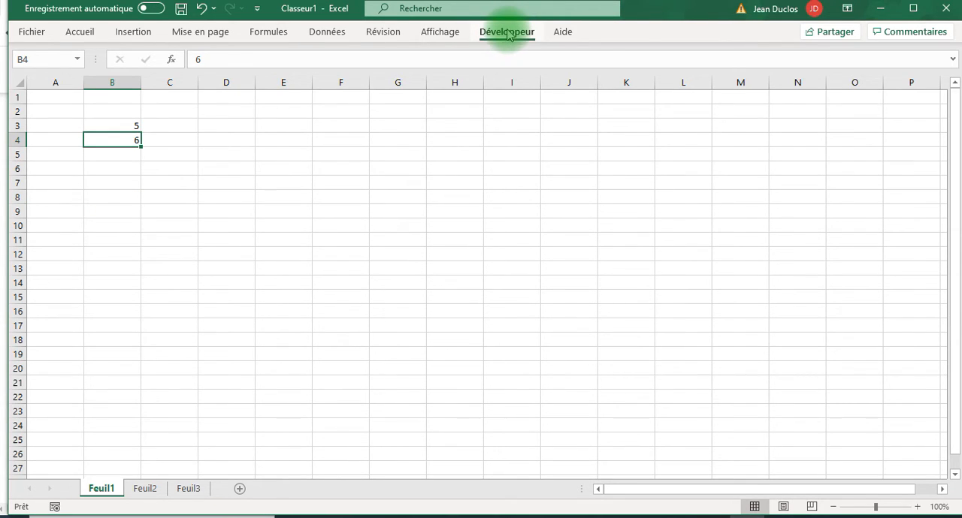
double_click(507, 32)
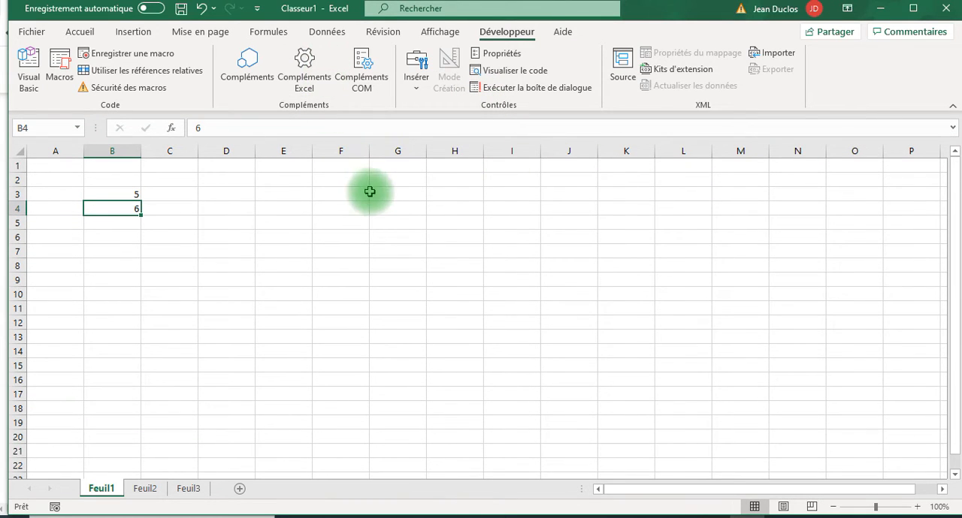
left_click(79, 32)
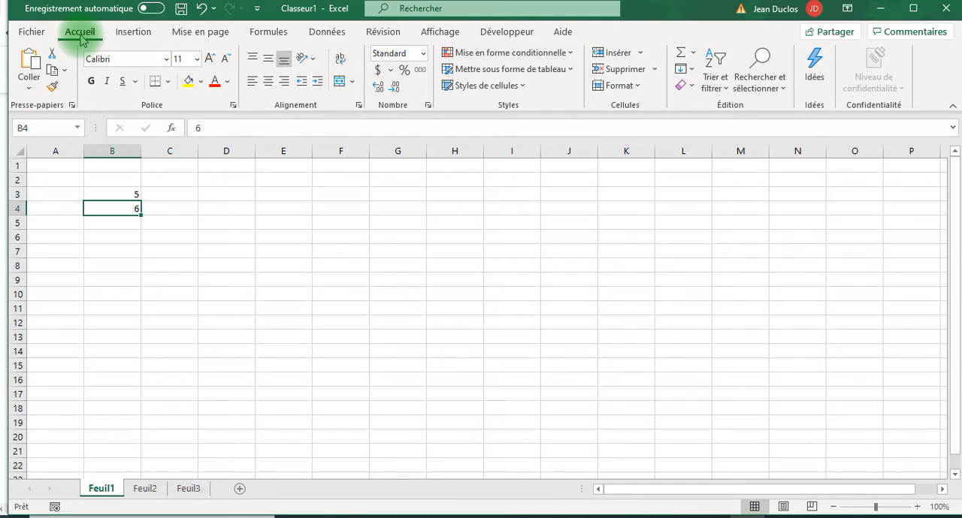
double_click(79, 31)
left_click(80, 32)
left_click(951, 105)
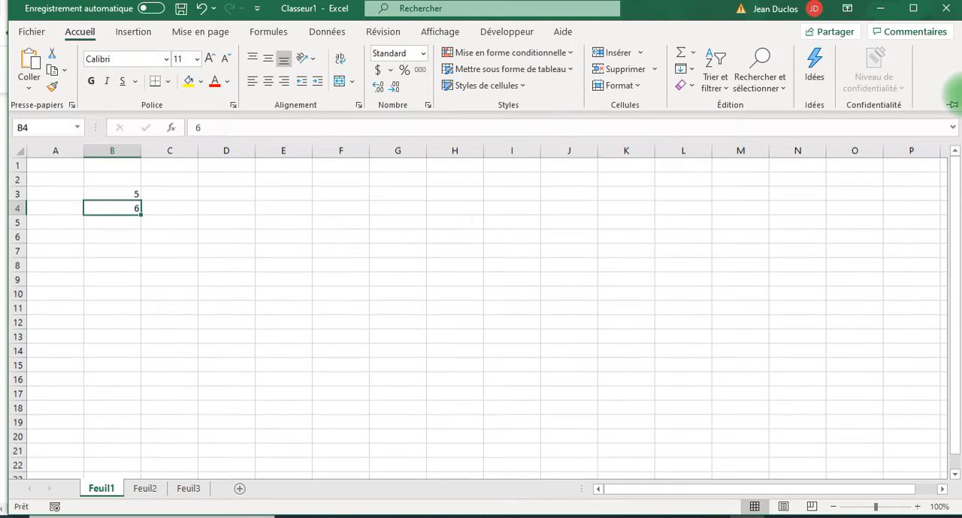
left_click(951, 105)
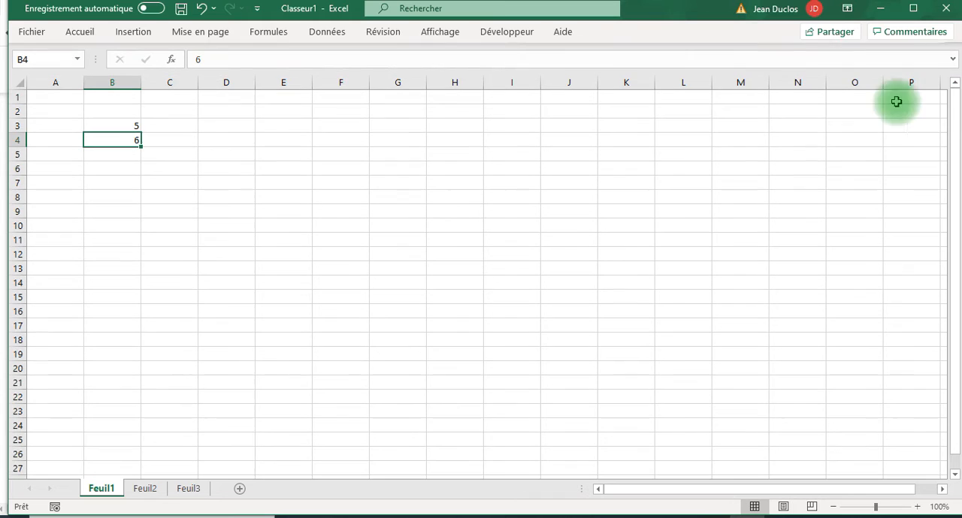
double_click(79, 33)
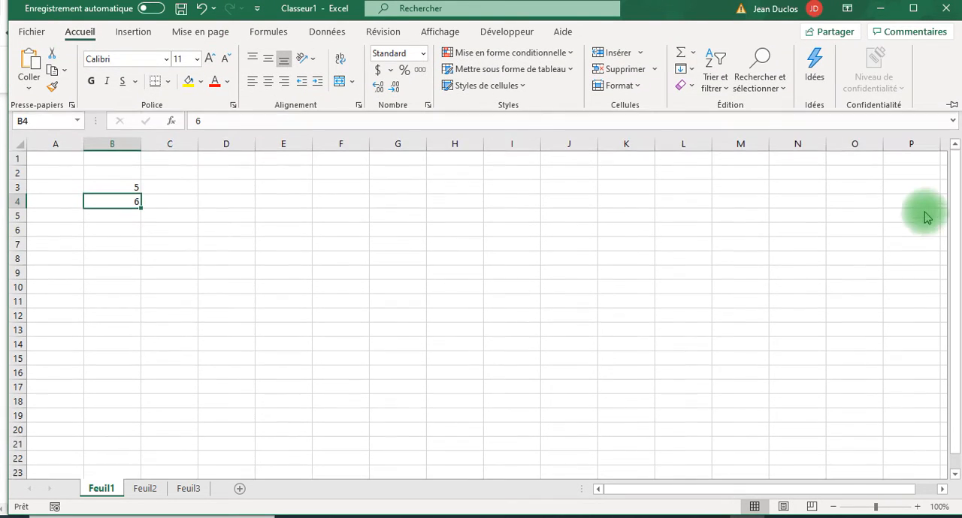
- Set the ribbon to hide automatically and restore the display of both its tabs and commands
left_click(847, 11)
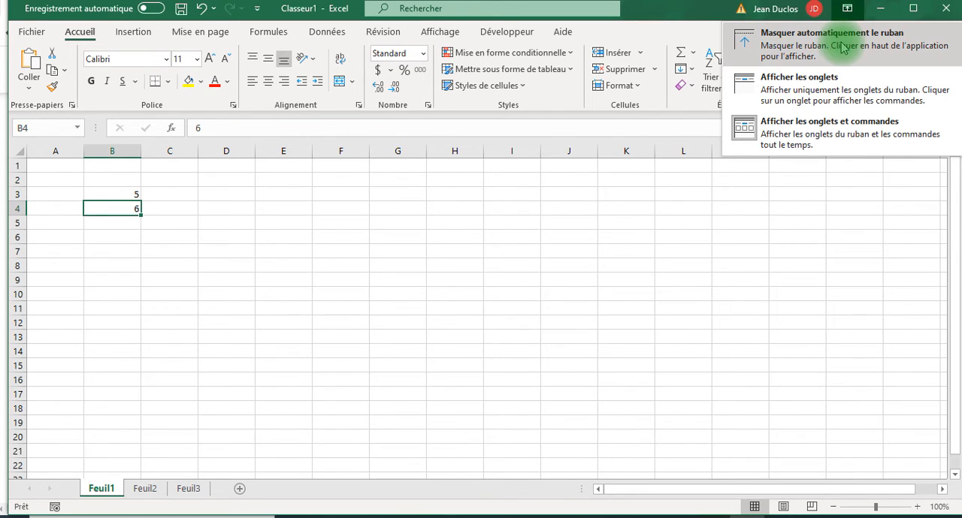
left_click(800, 47)
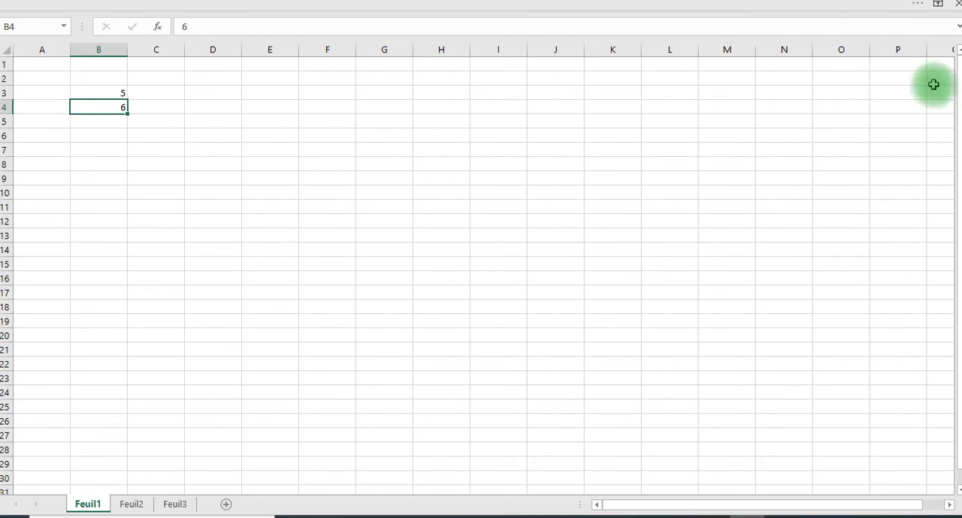
left_click(937, 7)
left_click(785, 112)
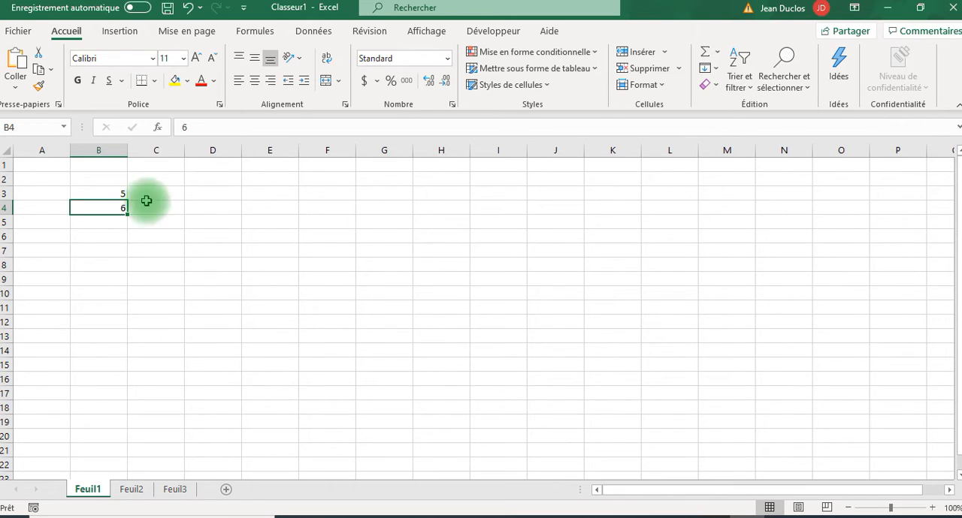
- Delete the contents of the range A2:C5 on Feuil1
left_click_drag(40, 180, 130, 217)
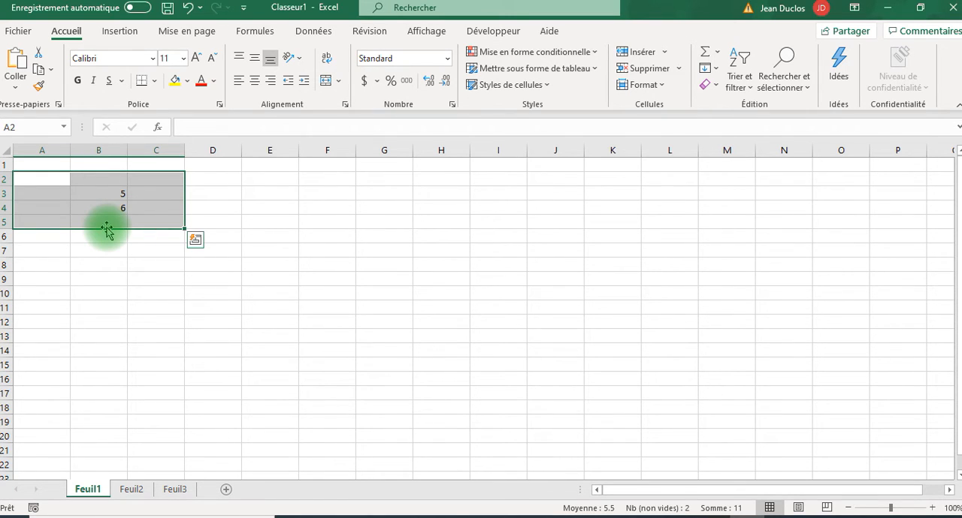
key("Delete")
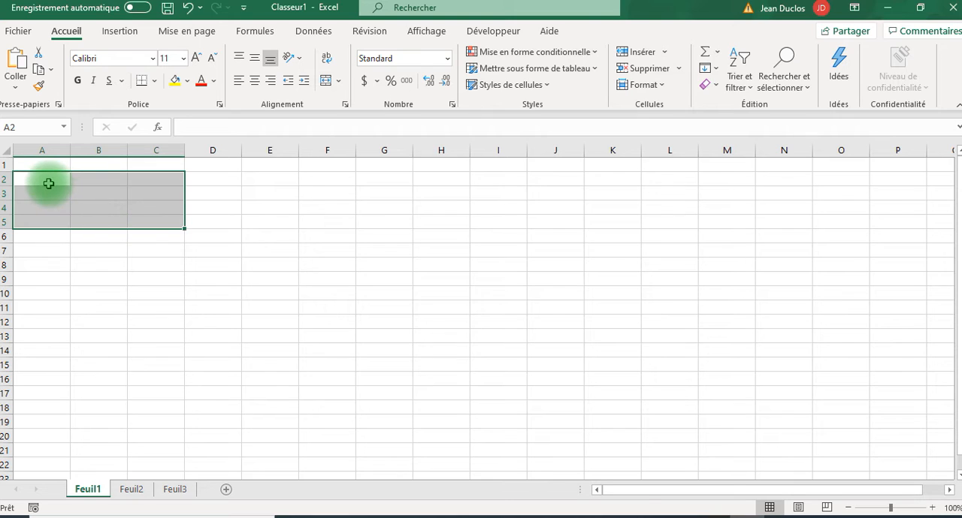
- Enter the header Mois in cell A2 and January in cell A3 on Feuil1
left_click(49, 183)
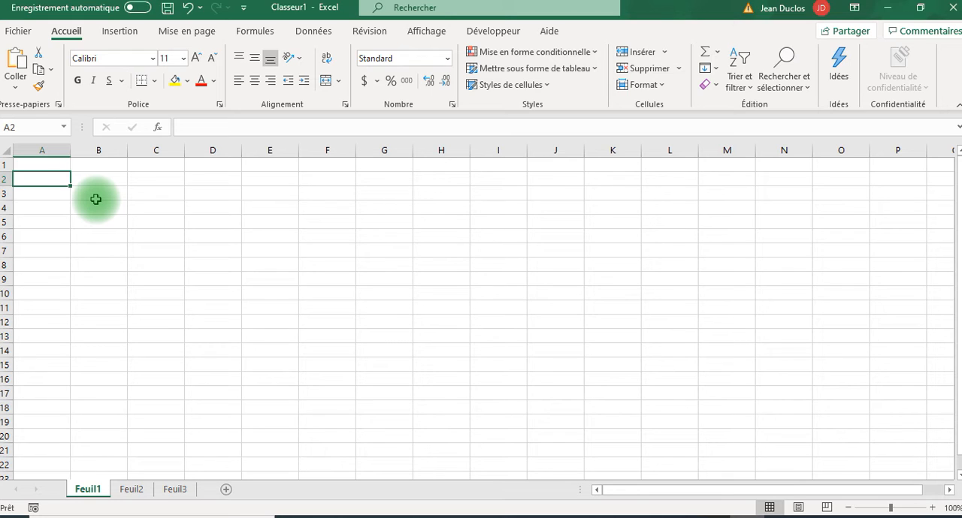
type("Mois")
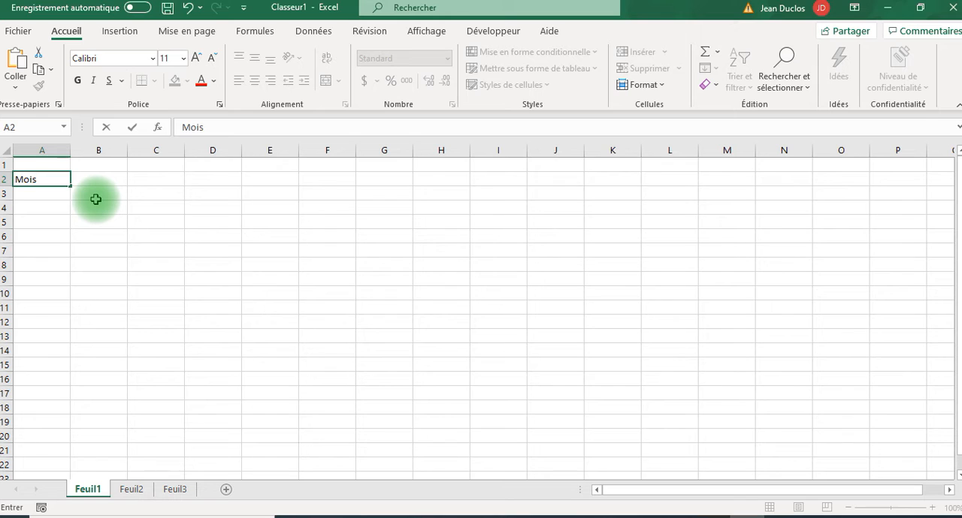
key("Return")
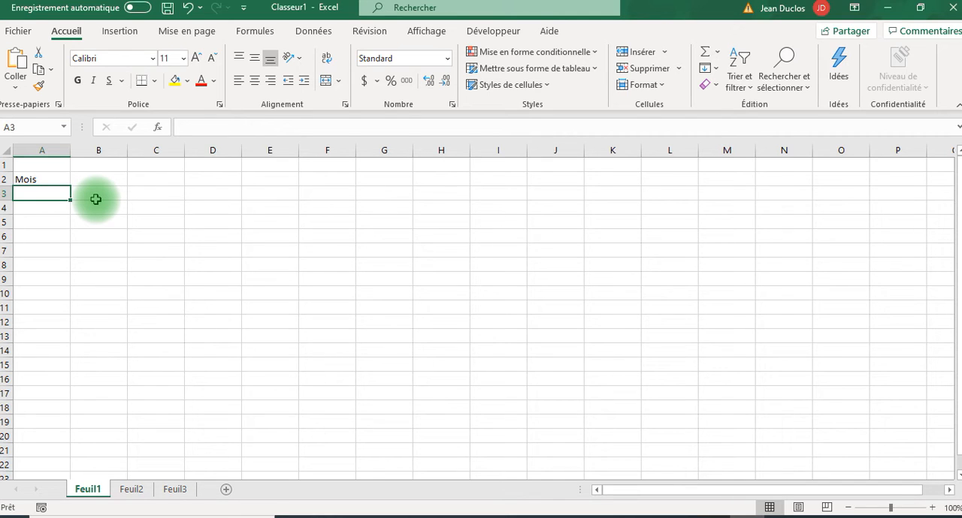
type("Janua")
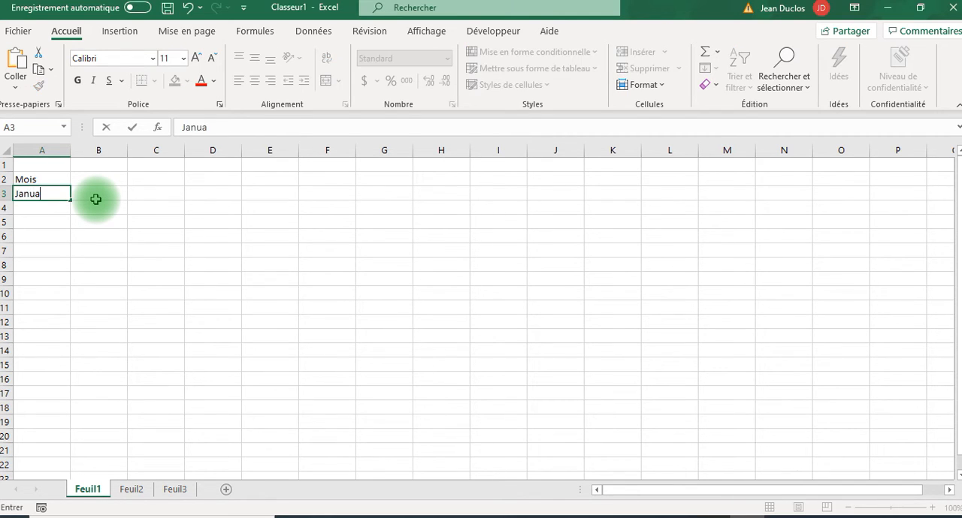
type("ry")
key("Return")
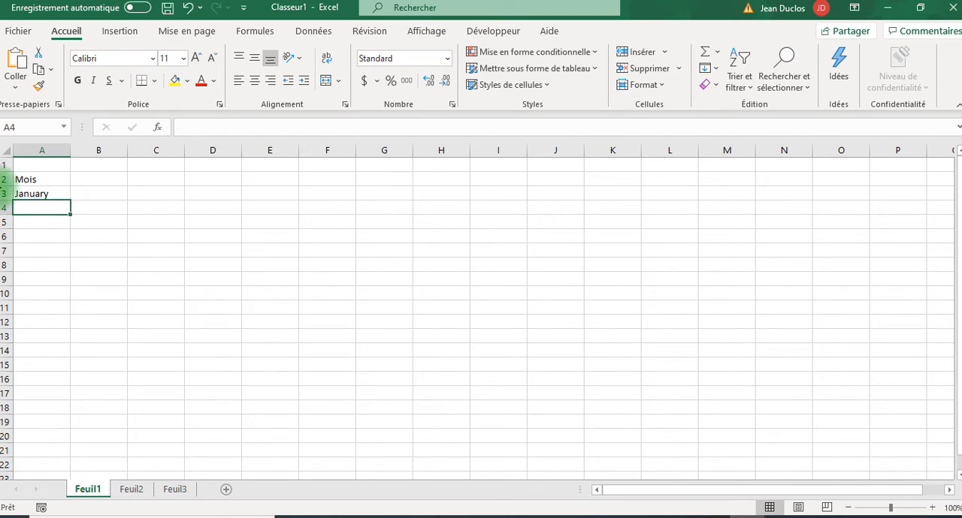
- Fill the month series from January in A3 down to December in A14
left_click(55, 193)
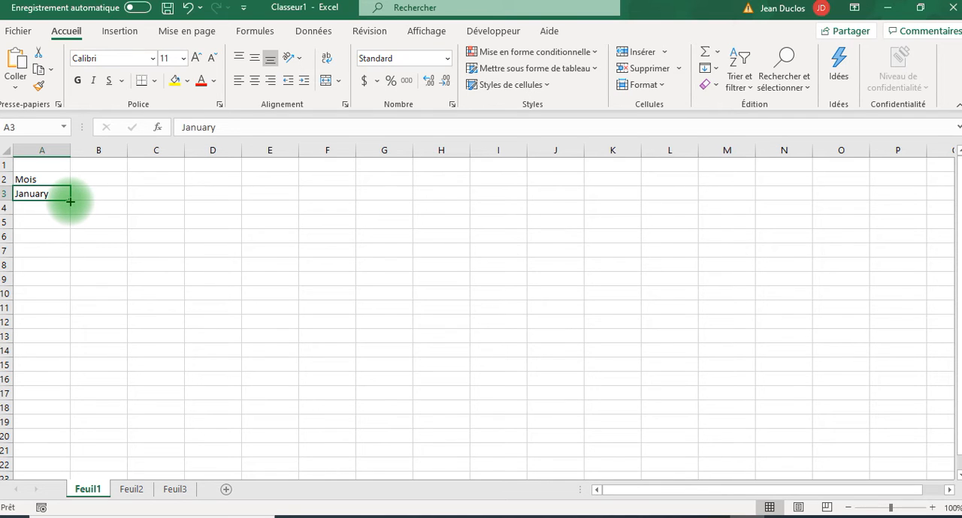
left_click_drag(70, 202, 66, 356)
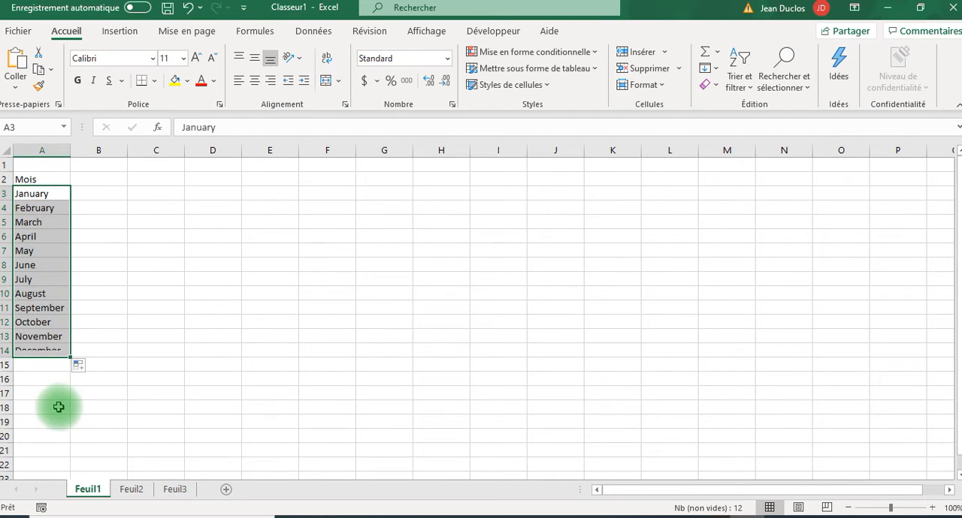
left_click(128, 263)
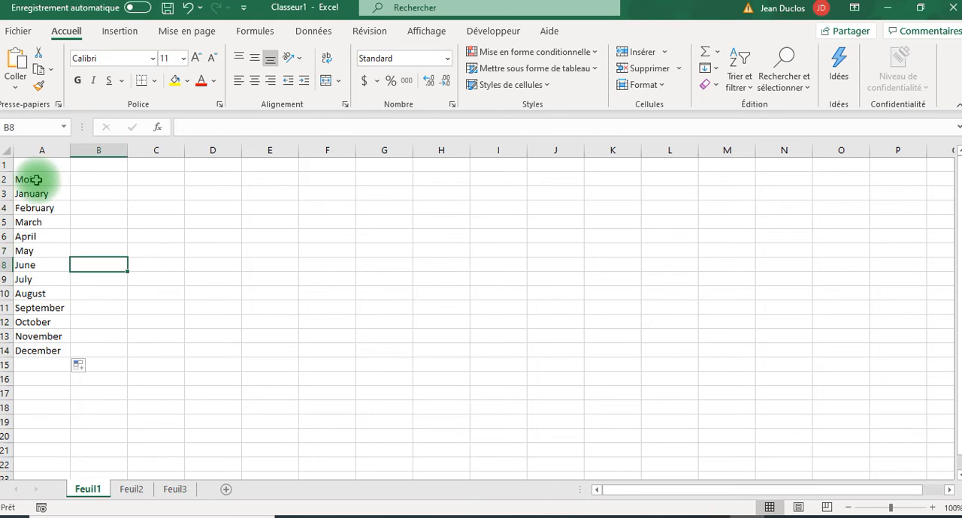
- Format the Mois header in A2 as bold, font size 12 and left-aligned
left_click(42, 181)
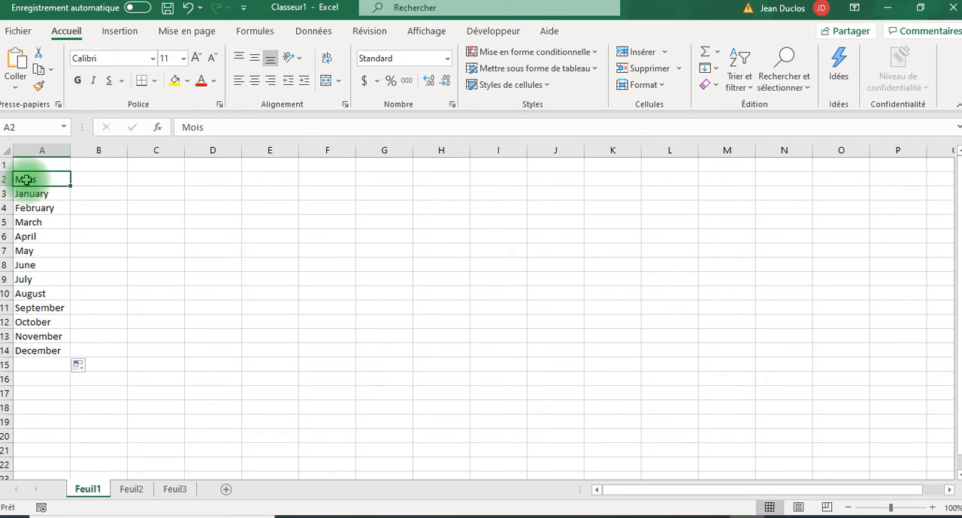
left_click(79, 81)
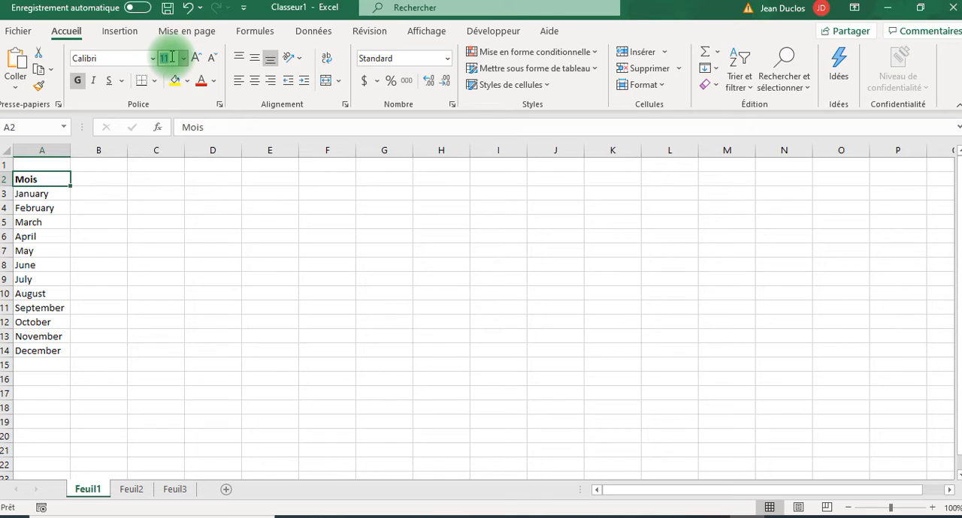
type("12")
key("Return")
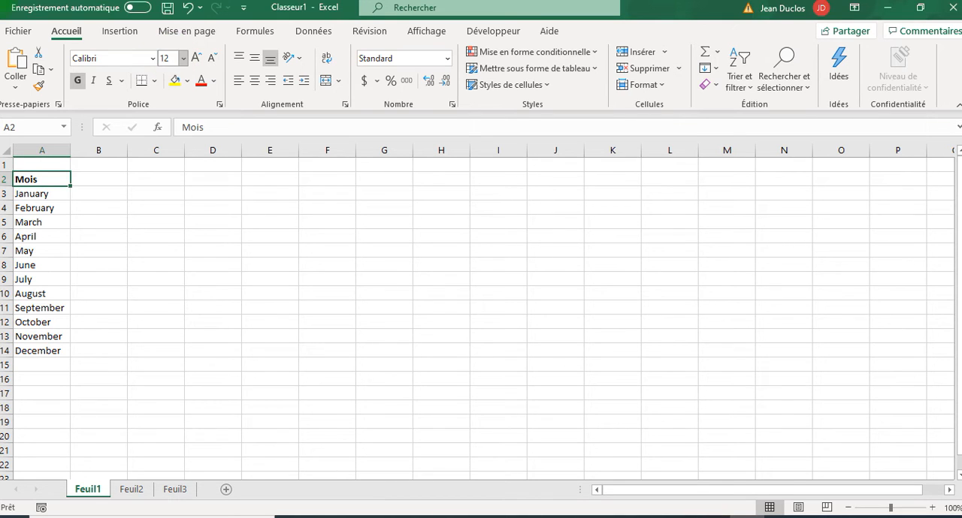
left_click(171, 57)
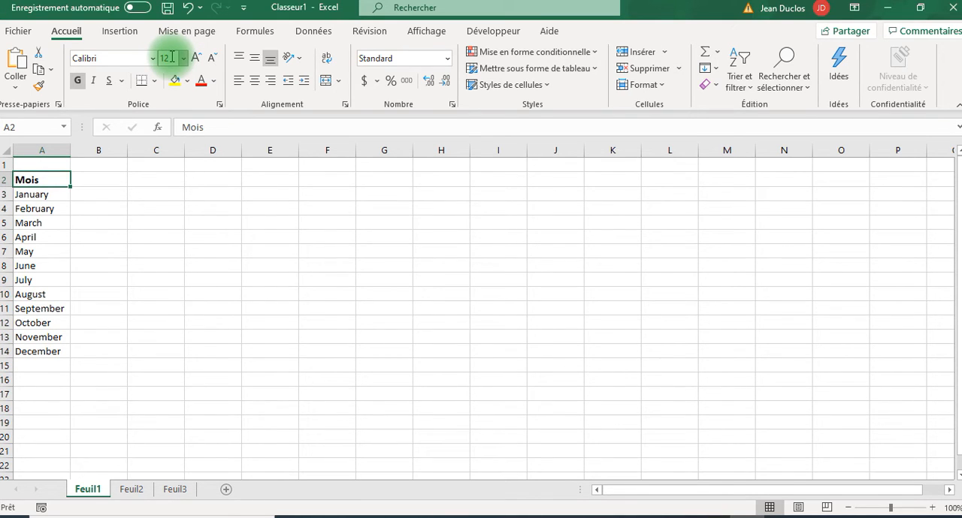
left_click(254, 79)
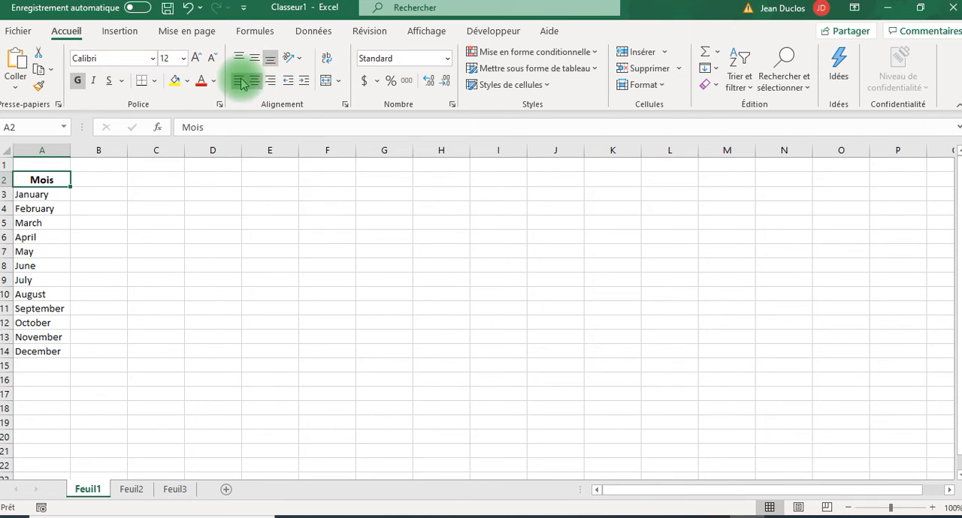
key("ctrl+z")
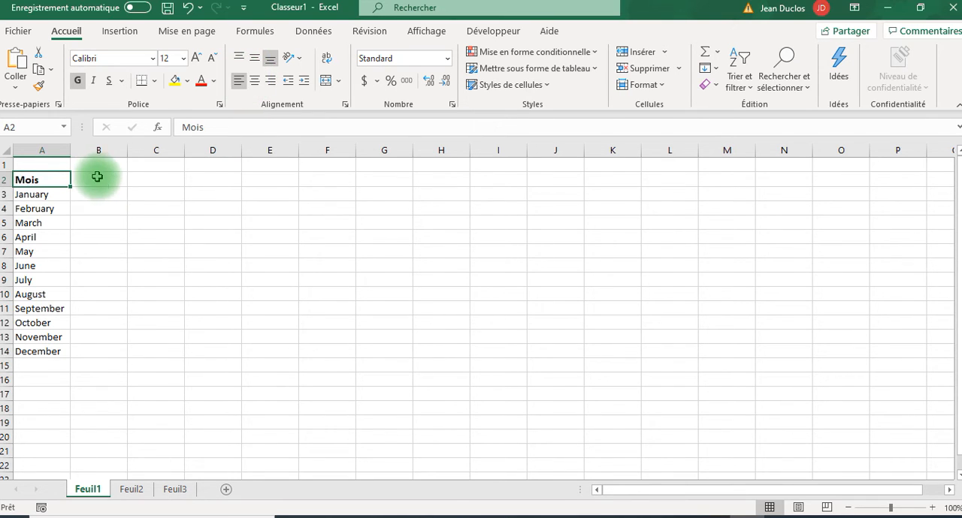
- Enter the header Ventes in cell B2 and make it bold
left_click(106, 180)
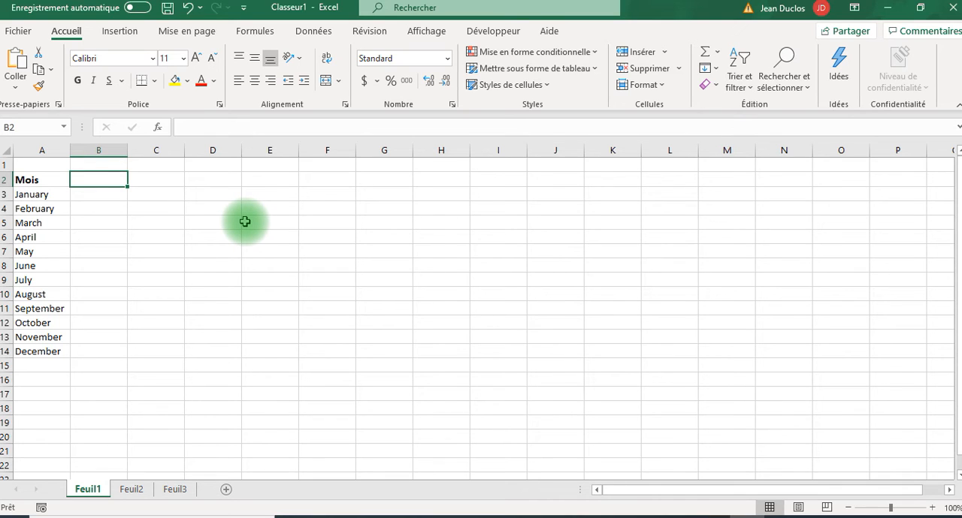
type("Vente")
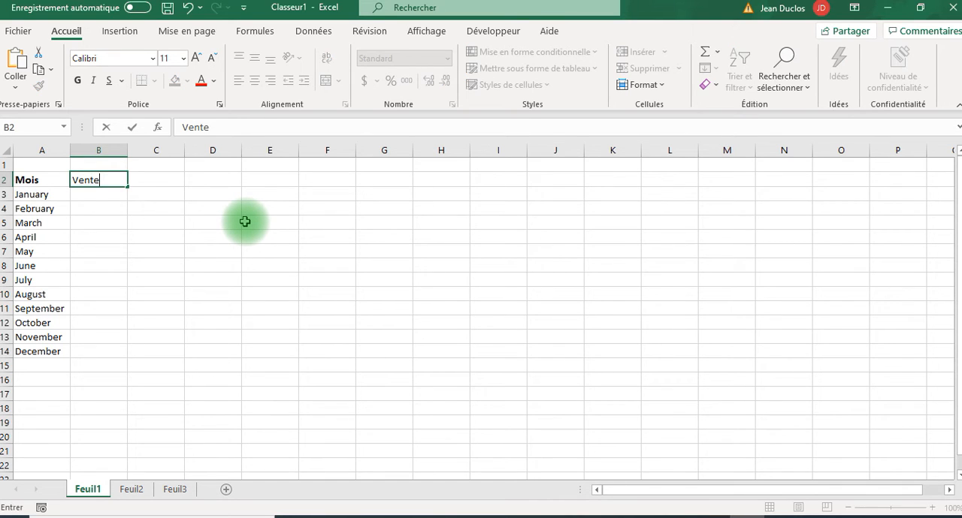
type("s")
key("Return")
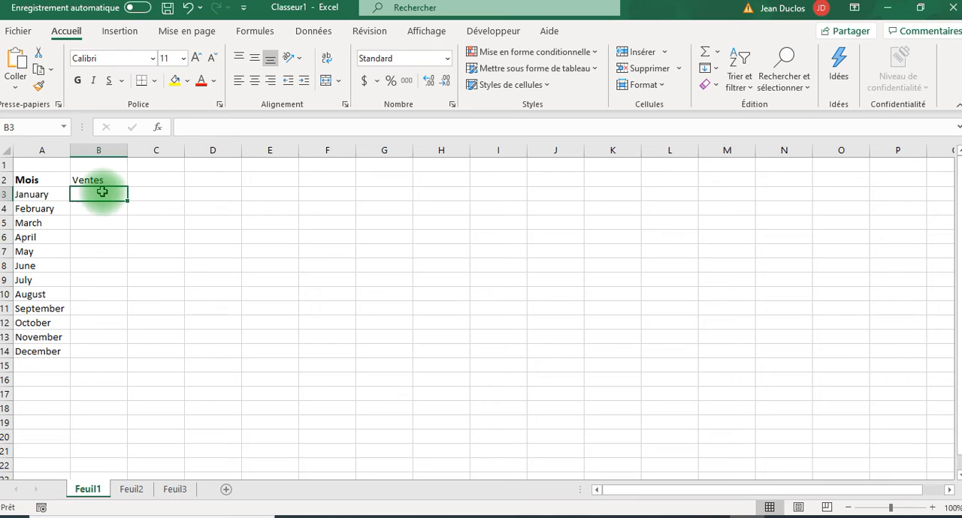
key("Up")
left_click(80, 81)
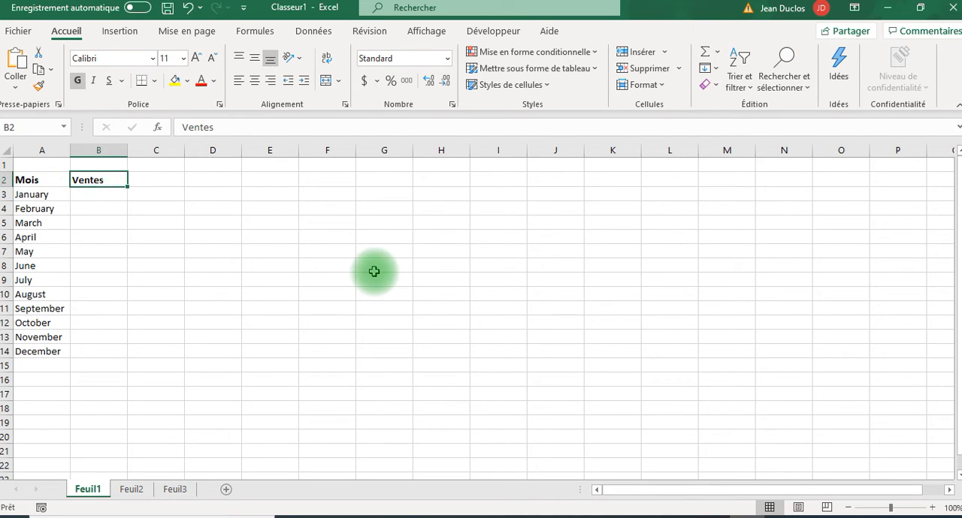
- Enter the sales values 50 for January in B3 and 60 for February in B4
key("Down")
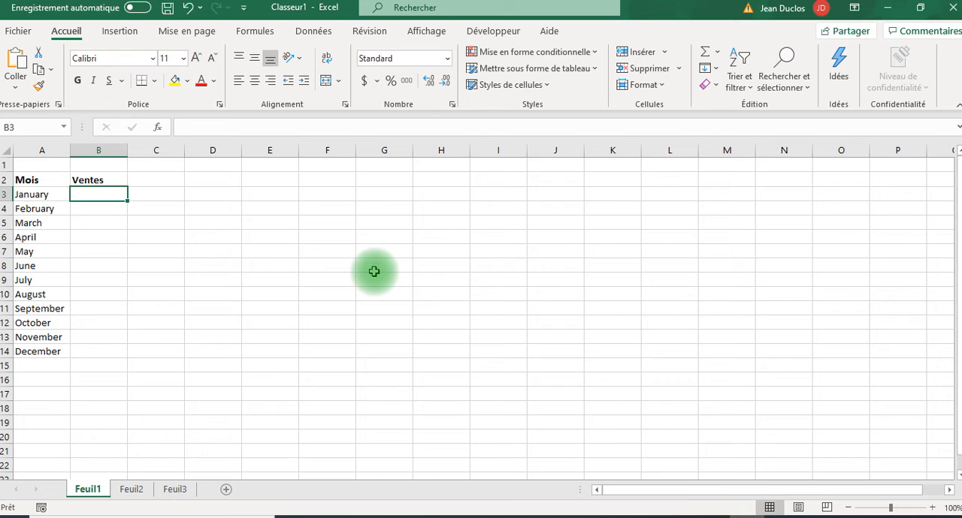
type("50")
key("Return")
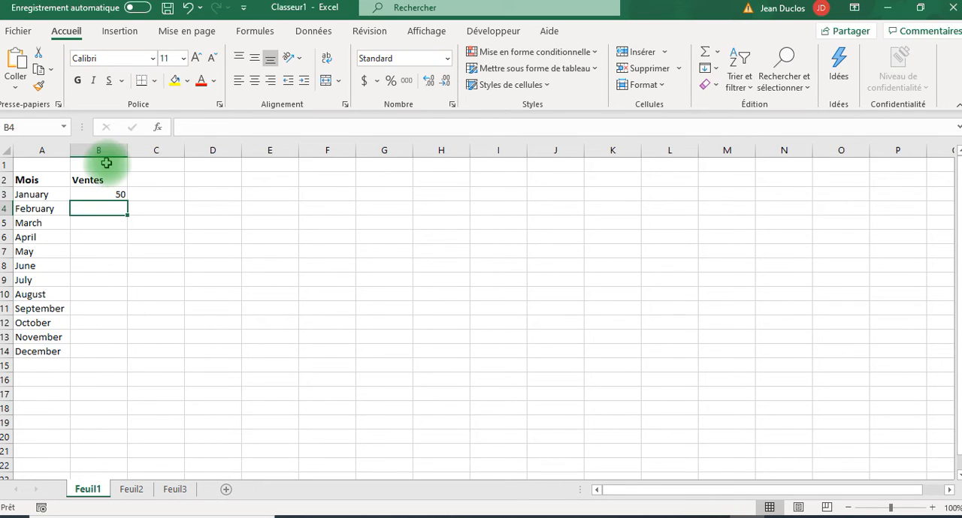
left_click(109, 196)
left_click(108, 210)
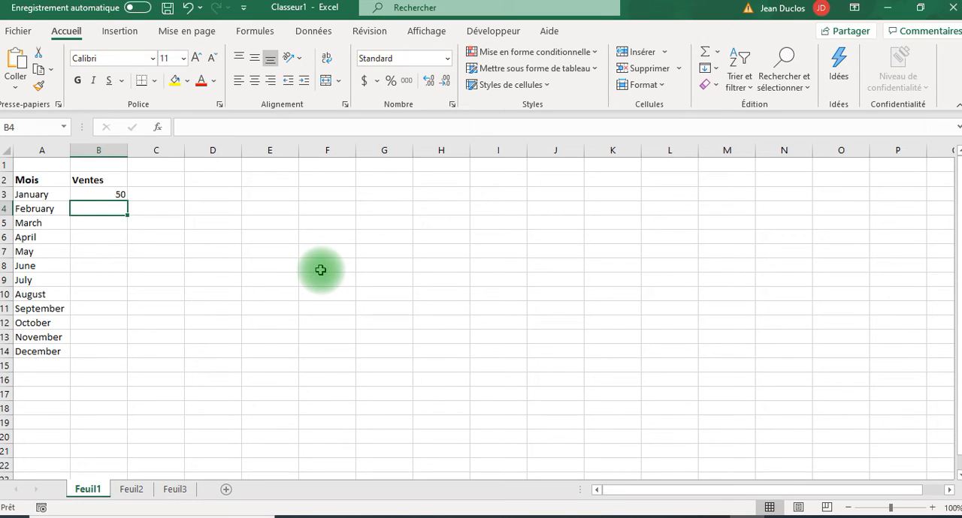
type("10")
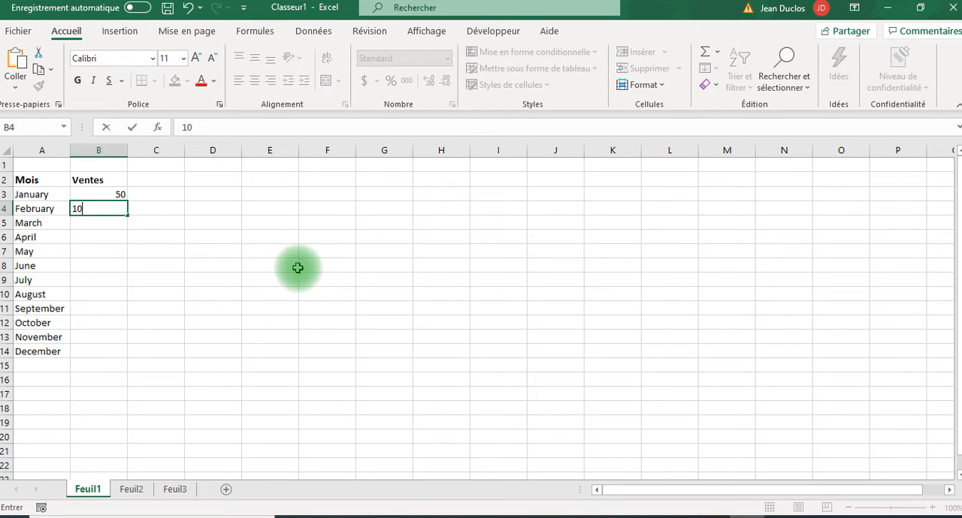
key("BackSpace")
key("BackSpace")
type("60")
key("Return")
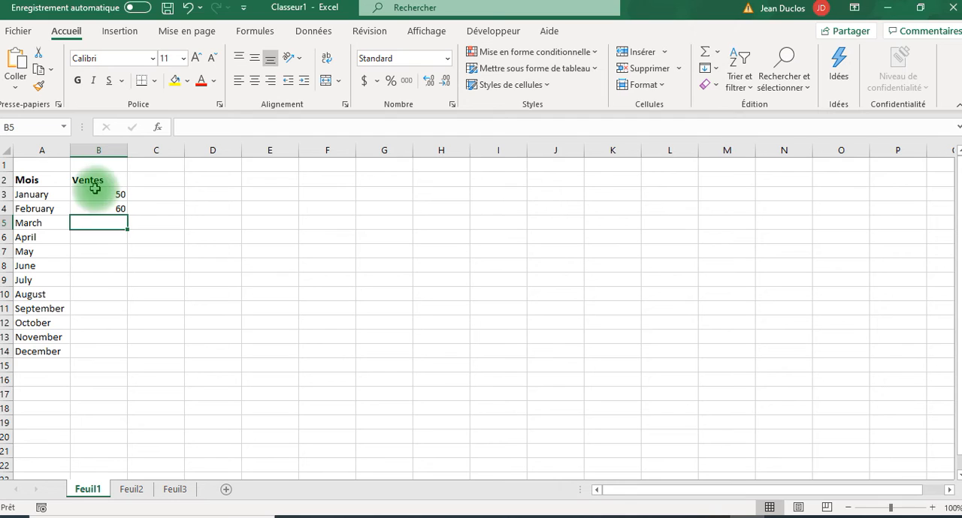
- Extend the sales series from B3:B4 down to December in B14, in increments of 10 up to 160
left_click_drag(93, 194, 97, 208)
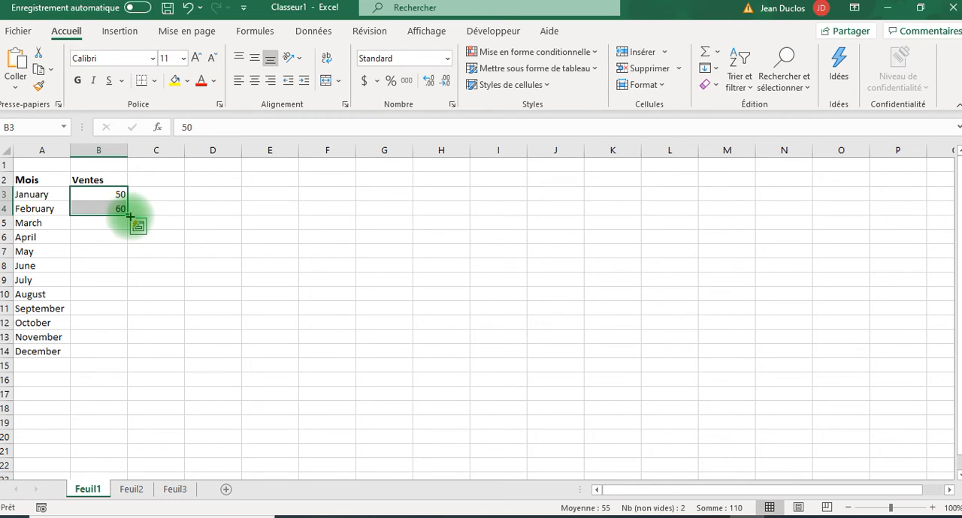
left_click_drag(127, 217, 120, 359)
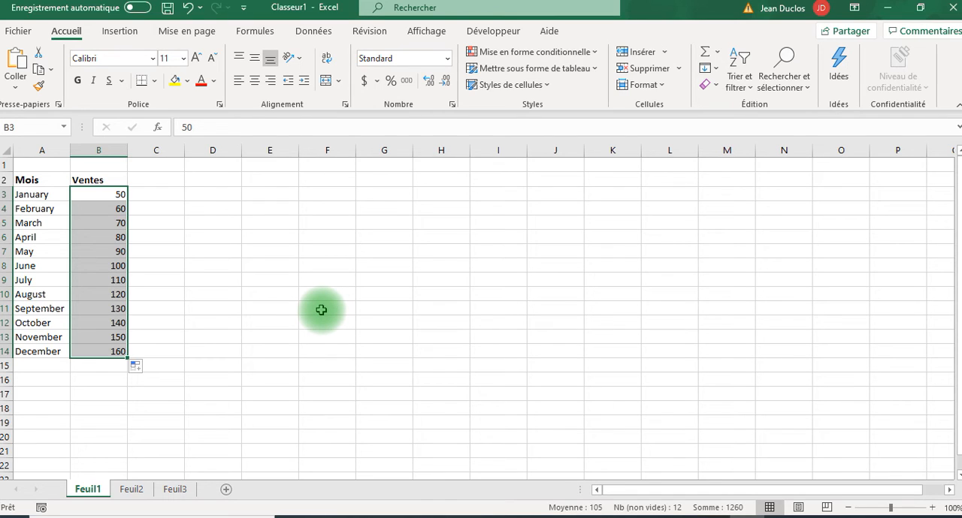
key("ctrl+z")
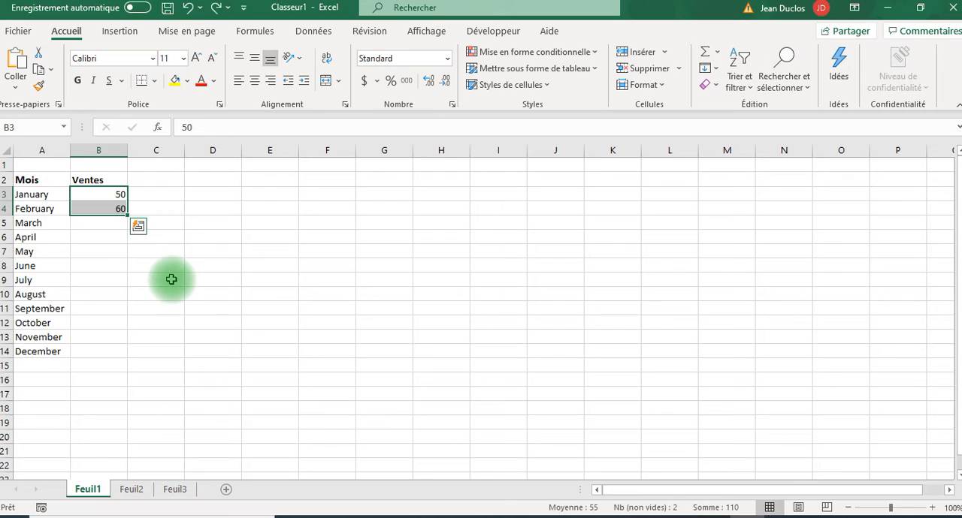
double_click(127, 216)
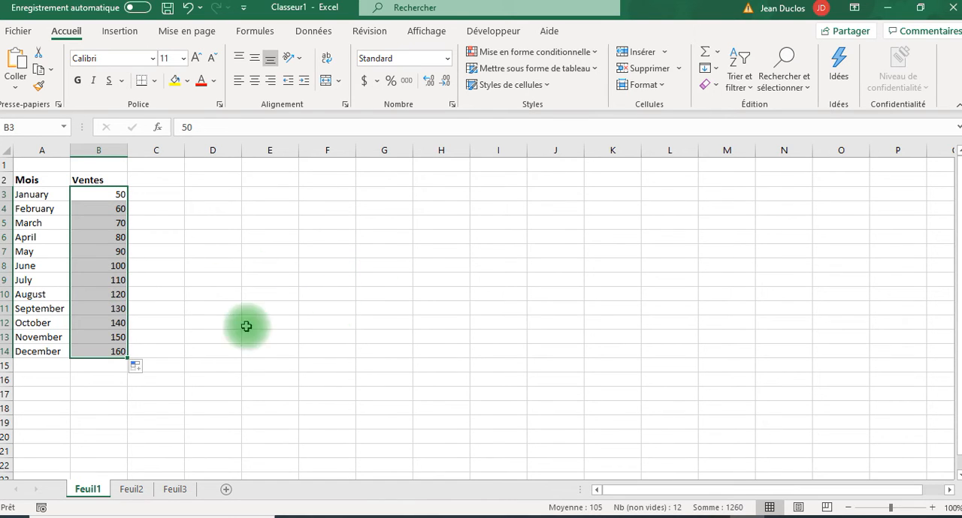
left_click(155, 308)
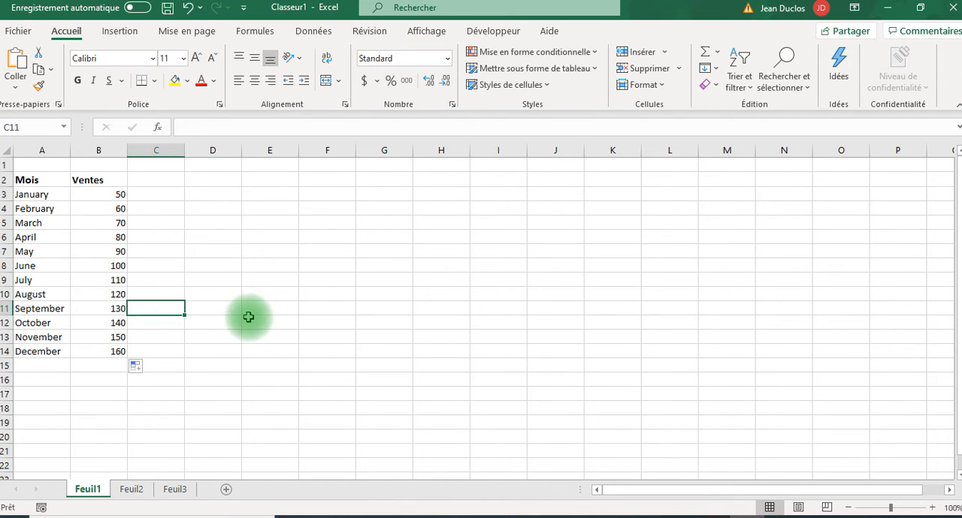
left_click(261, 320)
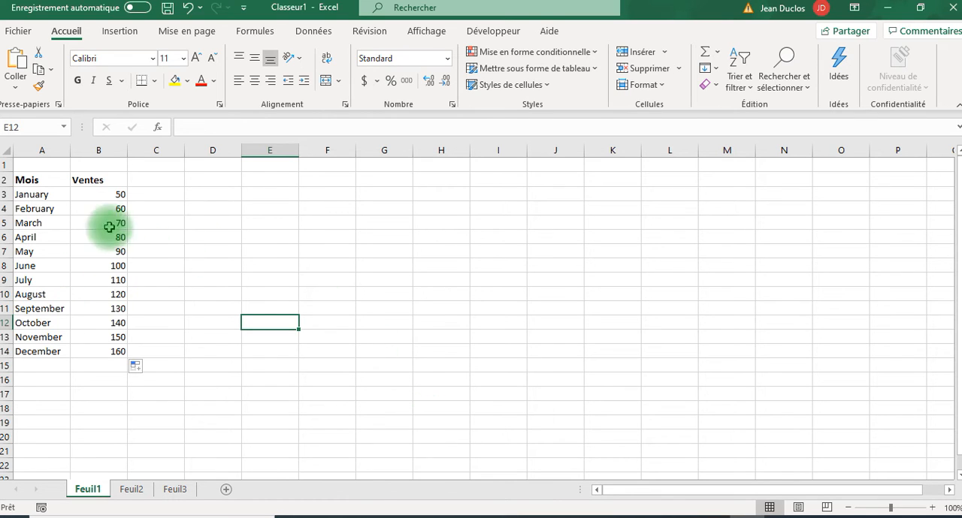
- Compare the recommended charts for the monthly sales table and insert the line chart (Courbe)
left_click(98, 267)
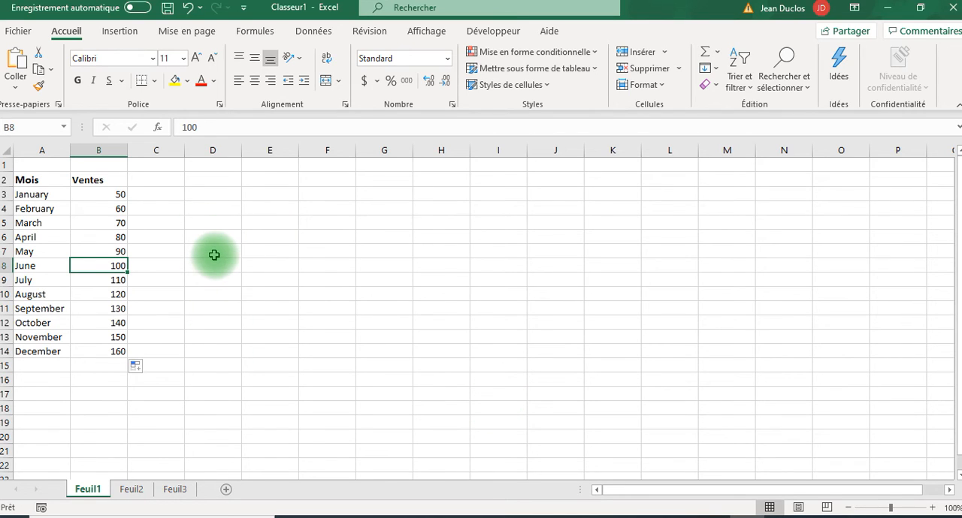
left_click(123, 33)
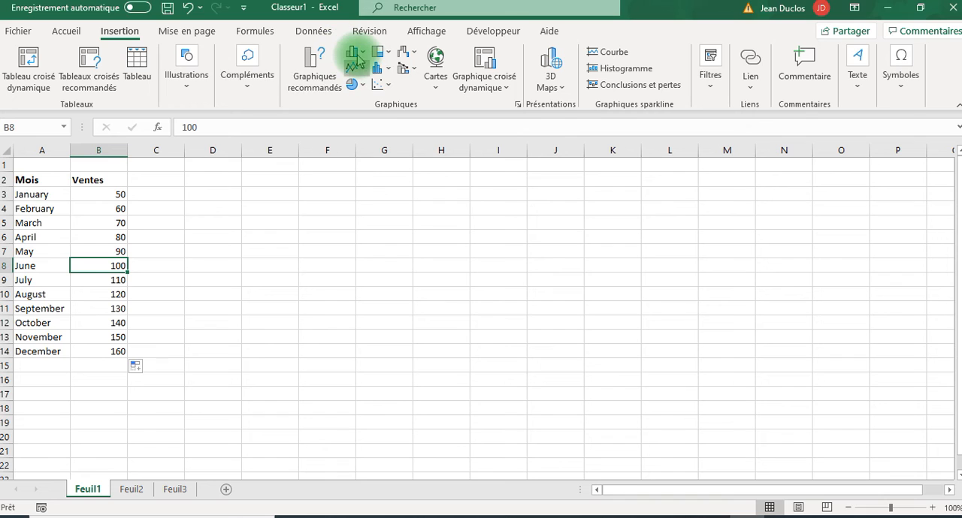
left_click(313, 72)
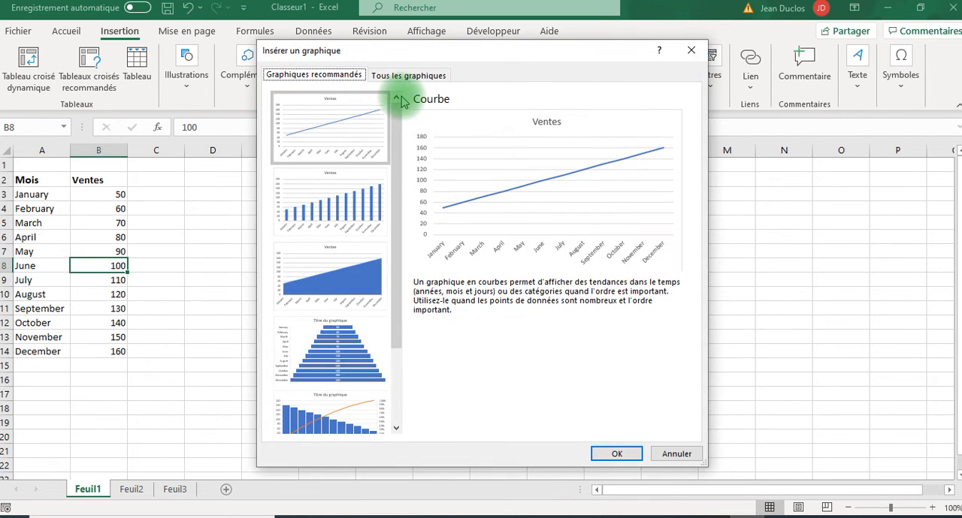
left_click_drag(393, 318, 404, 406)
left_click(324, 387)
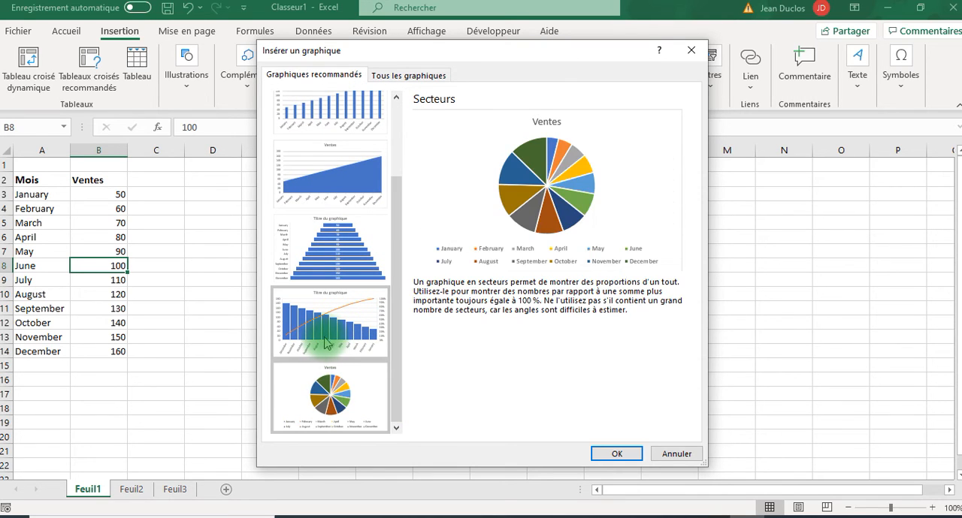
left_click(323, 334)
left_click(324, 274)
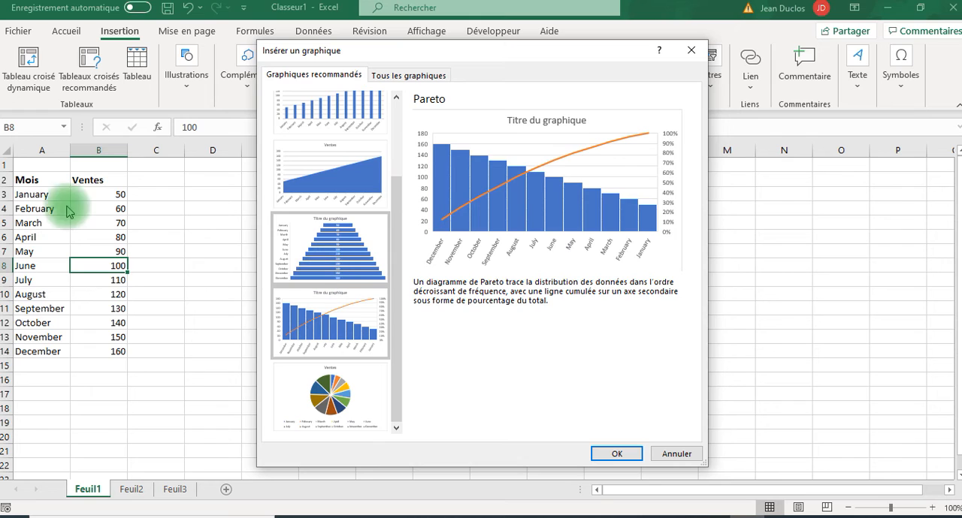
left_click(308, 104)
left_click(316, 105)
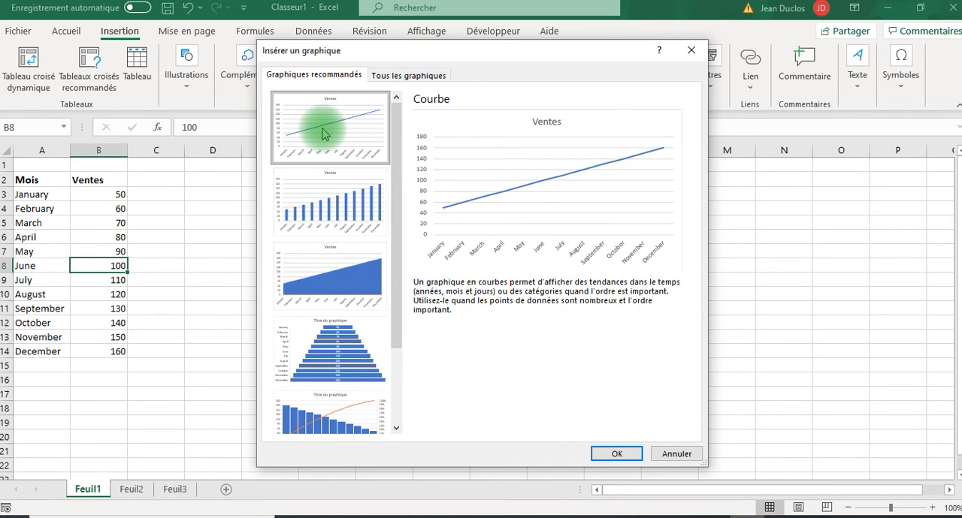
left_click(613, 453)
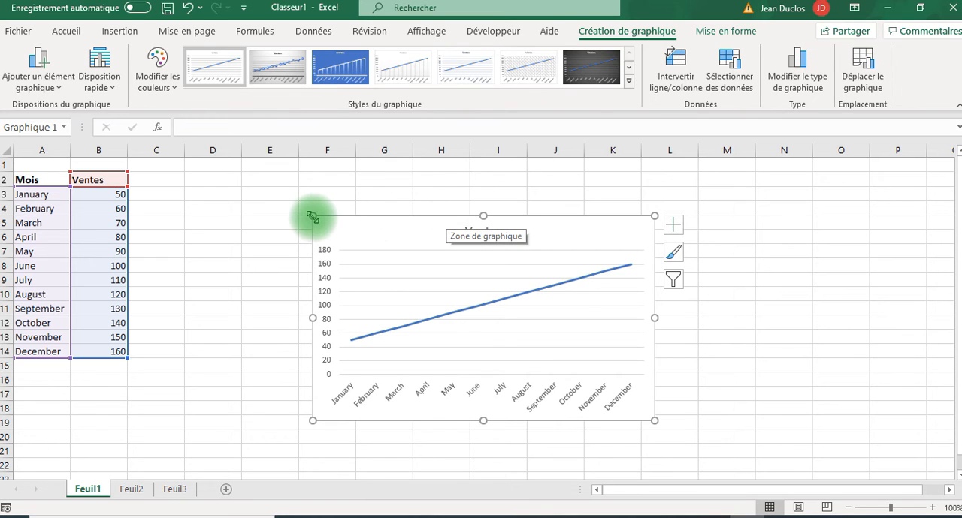
left_click(215, 251)
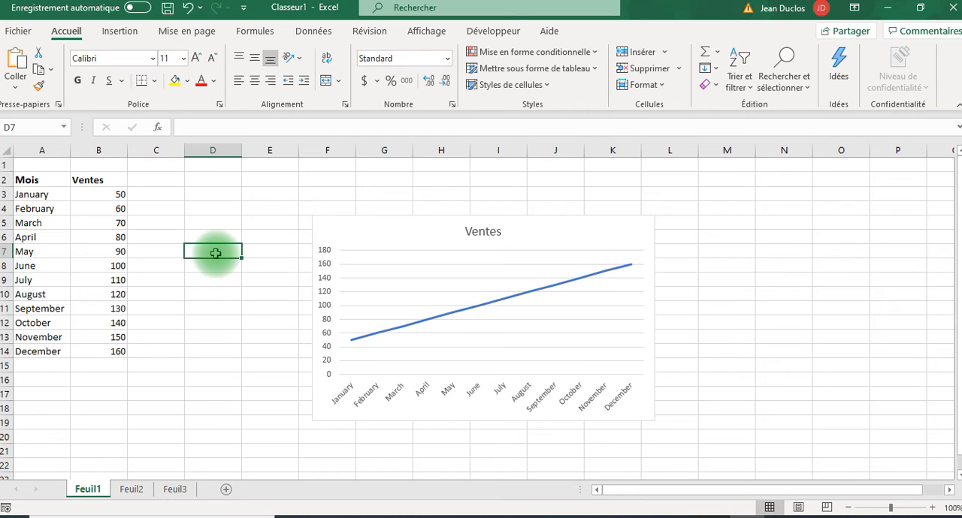
left_click(383, 228)
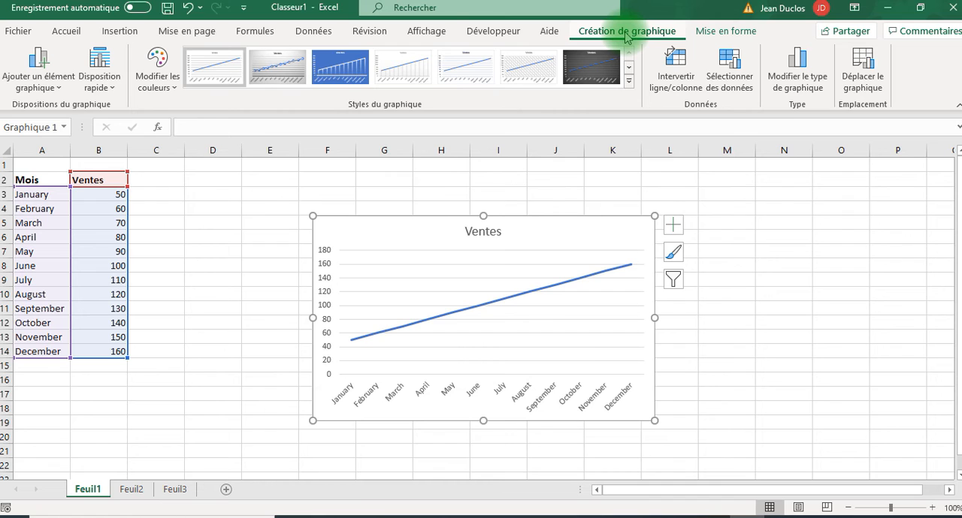
left_click(200, 223)
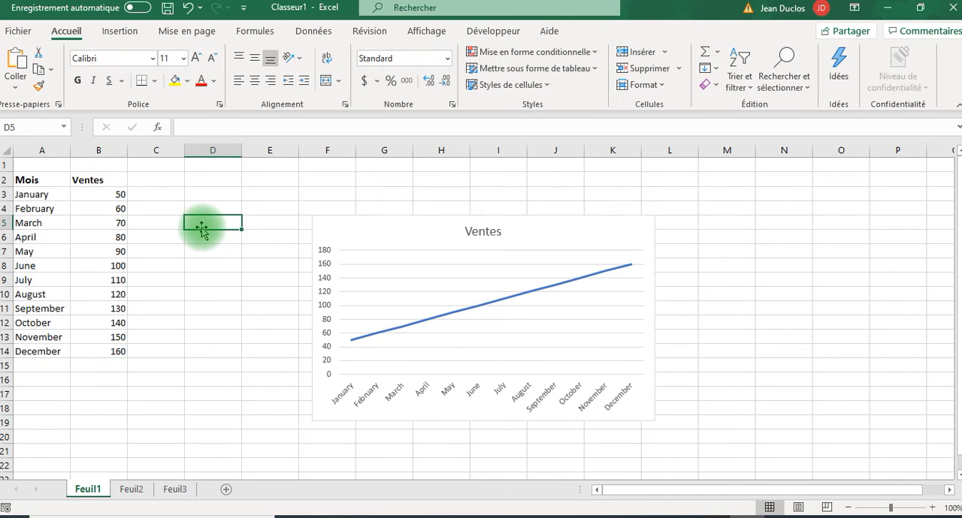
- Try several chart styles on the Ventes chart, settling on the style with a large title and dense horizontal gridlines
left_click(547, 238)
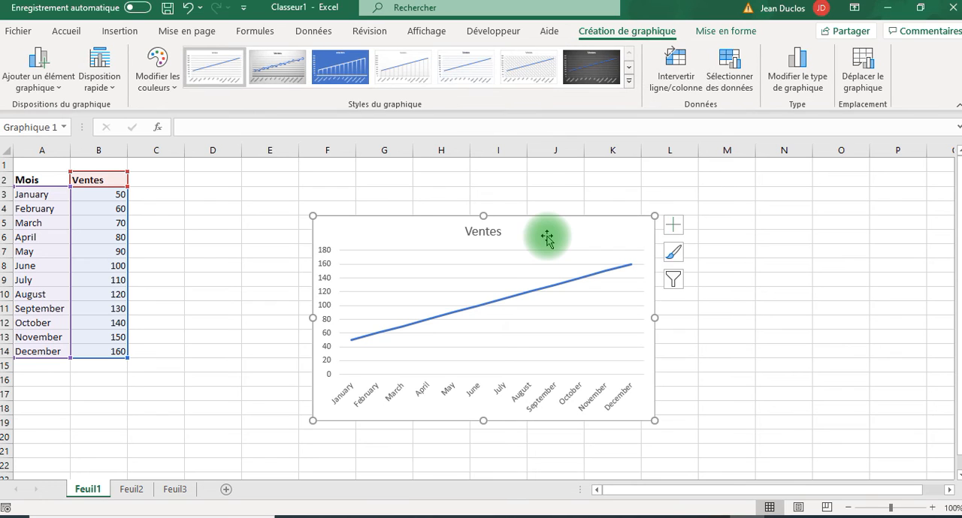
left_click(463, 69)
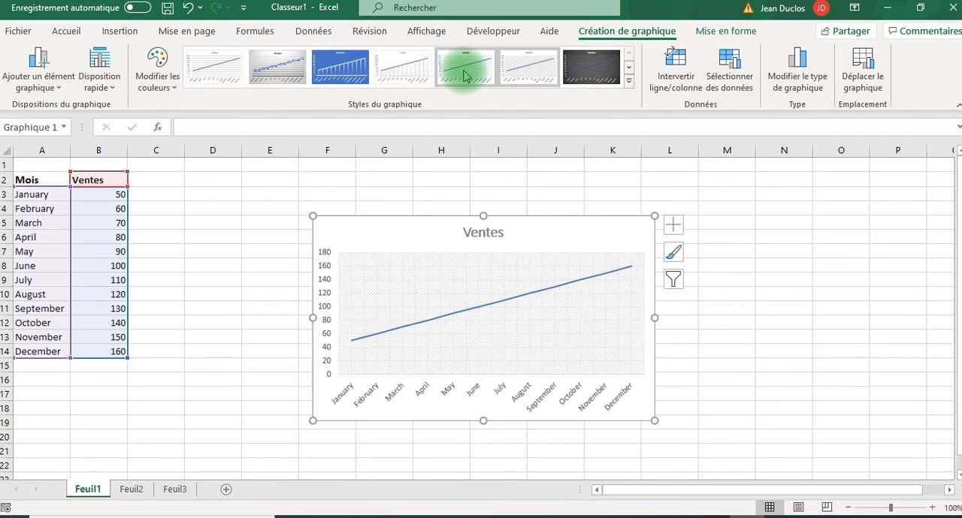
left_click(339, 67)
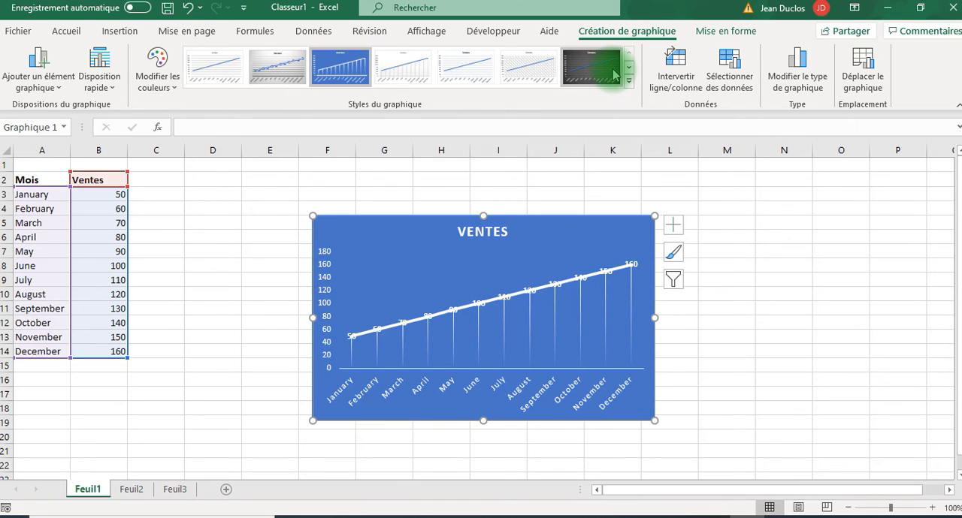
left_click(628, 79)
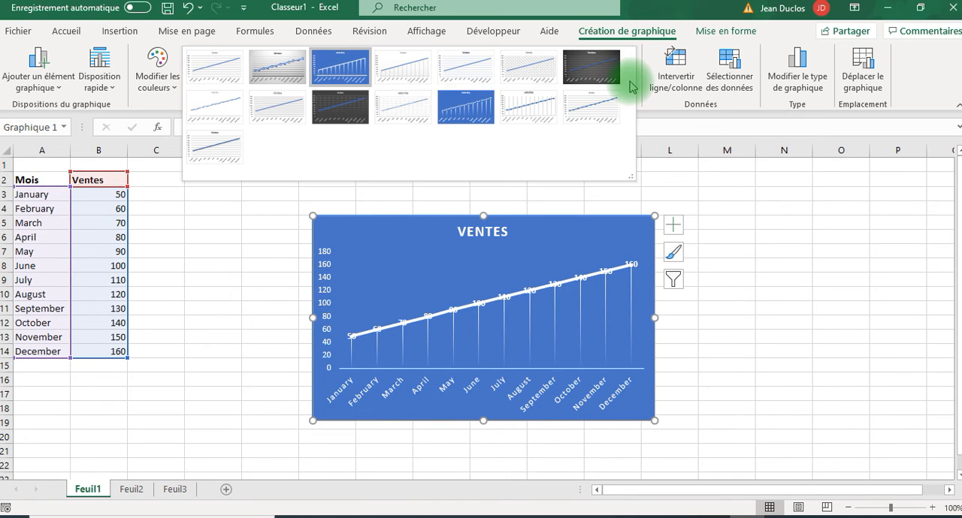
left_click(594, 103)
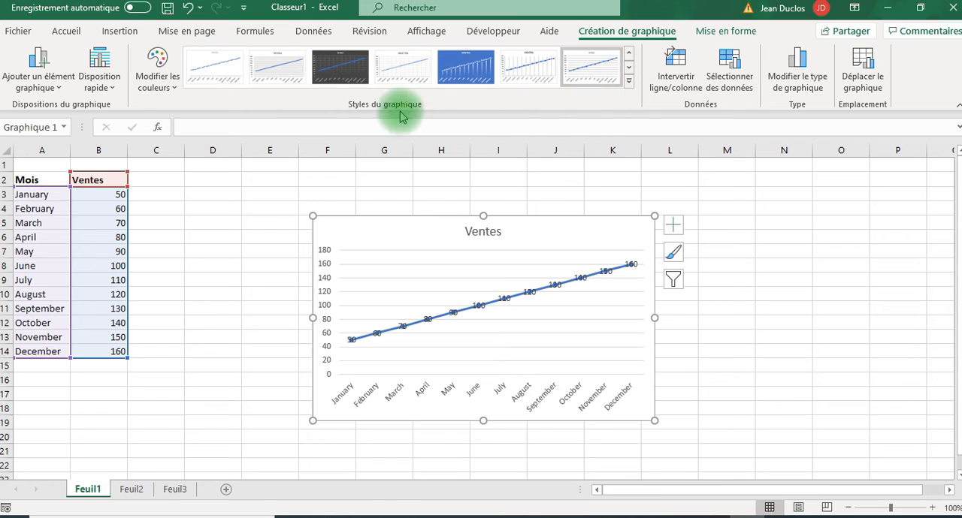
left_click(253, 81)
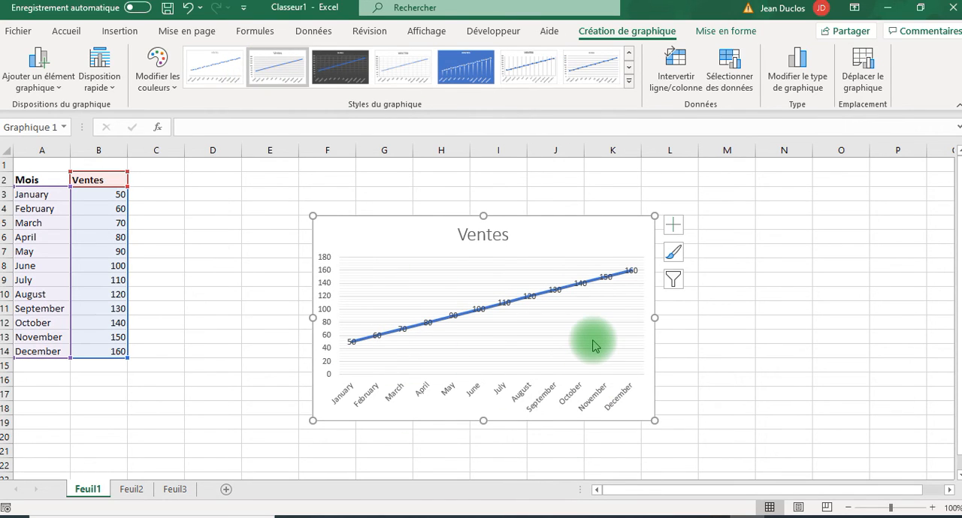
left_click(229, 251)
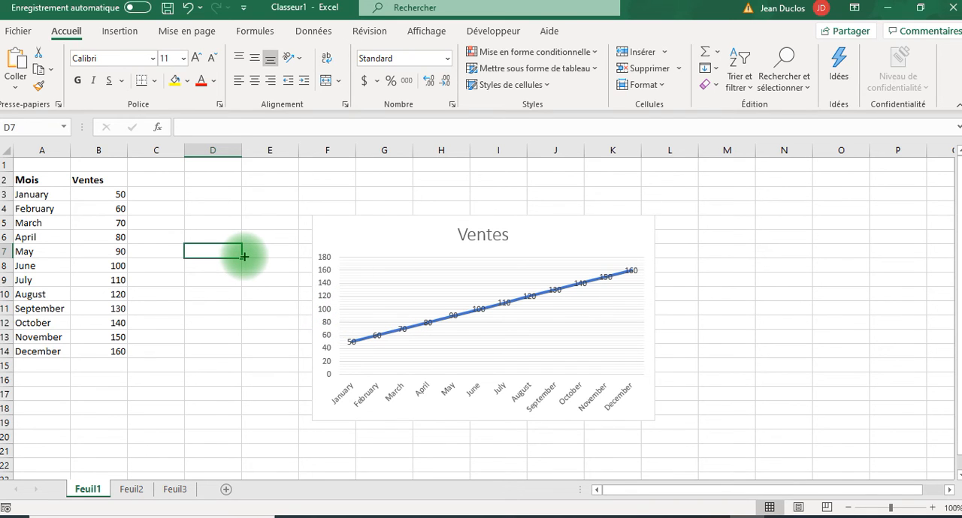
- Preview the printout of the selected Ventes chart on its own and return to the worksheet
left_click(368, 229)
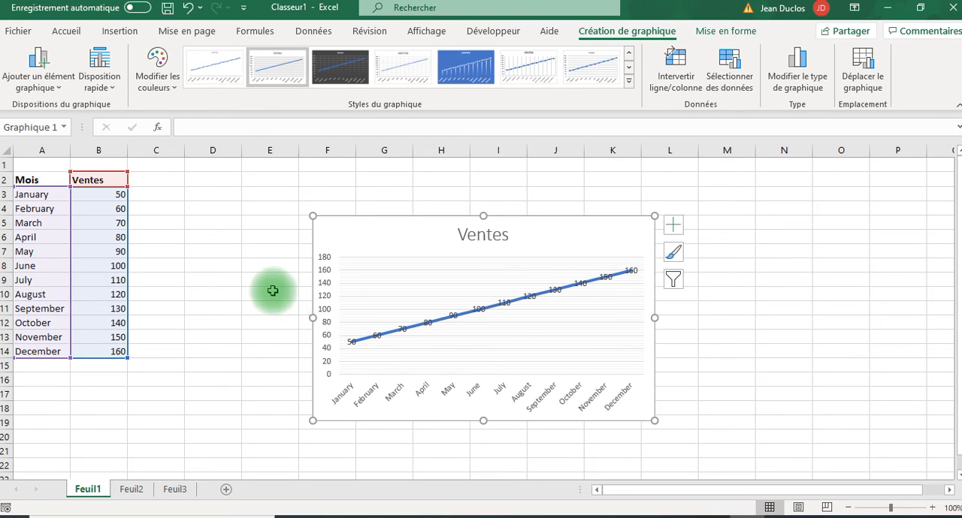
left_click(20, 33)
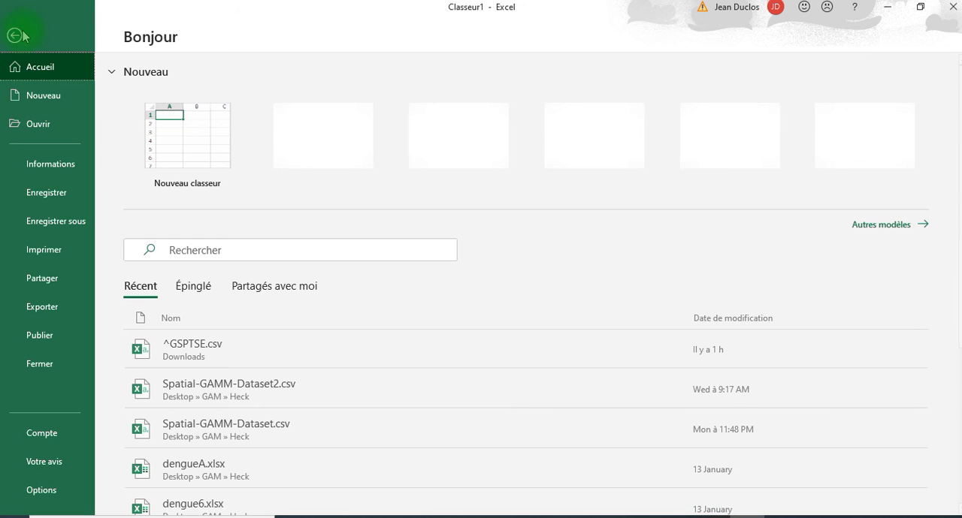
left_click(35, 253)
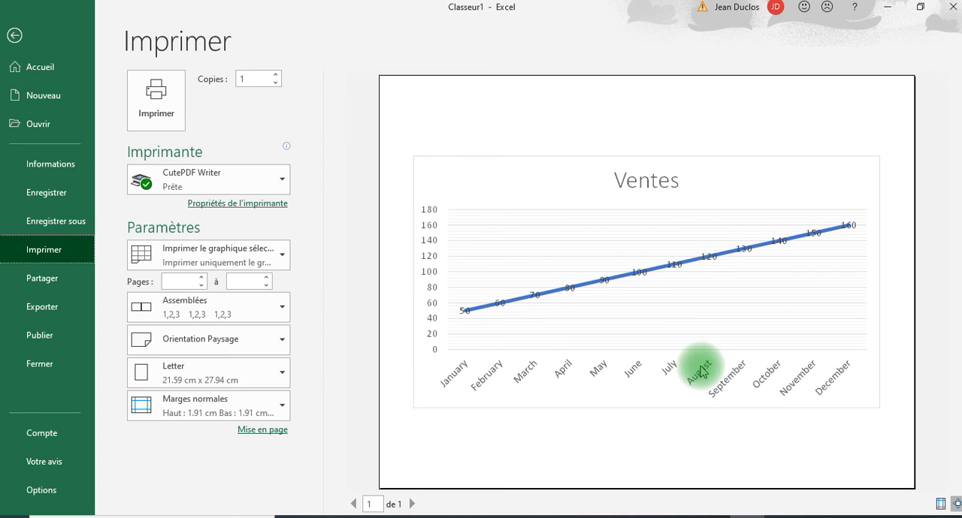
left_click(14, 36)
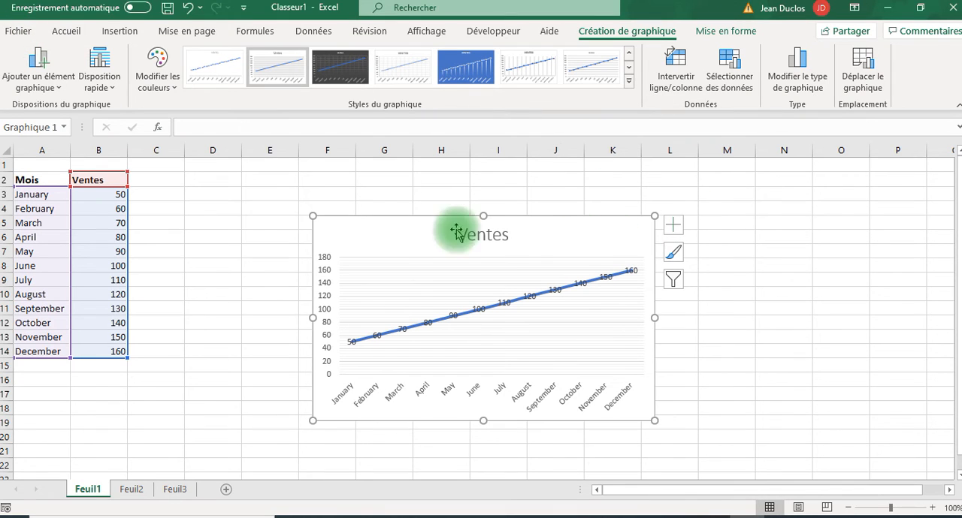
- Deselect the chart, examine the print preview of the active sheet and return to the worksheet
key("Escape")
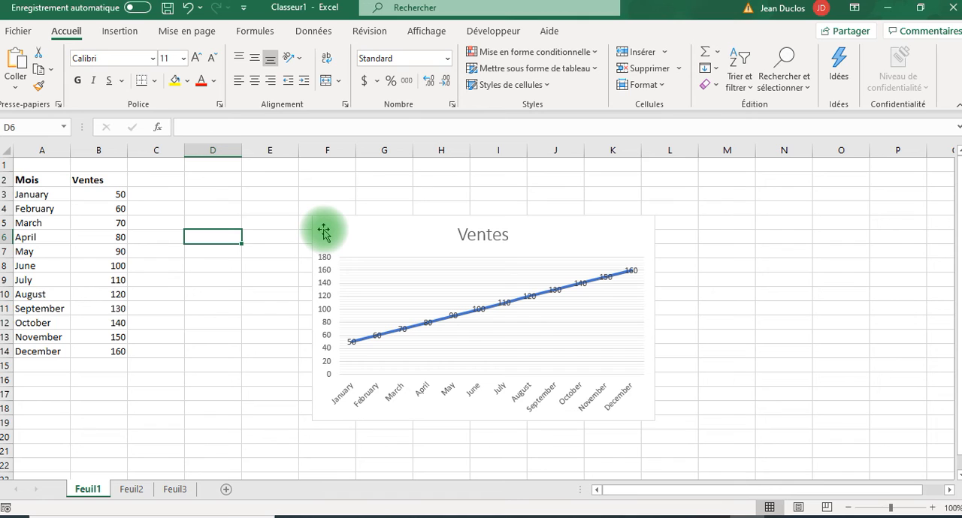
left_click(18, 31)
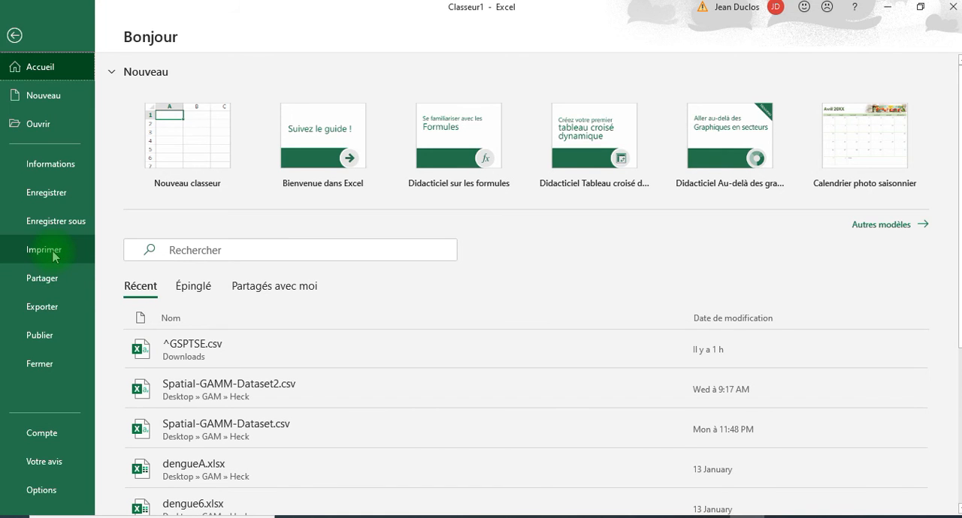
left_click(52, 254)
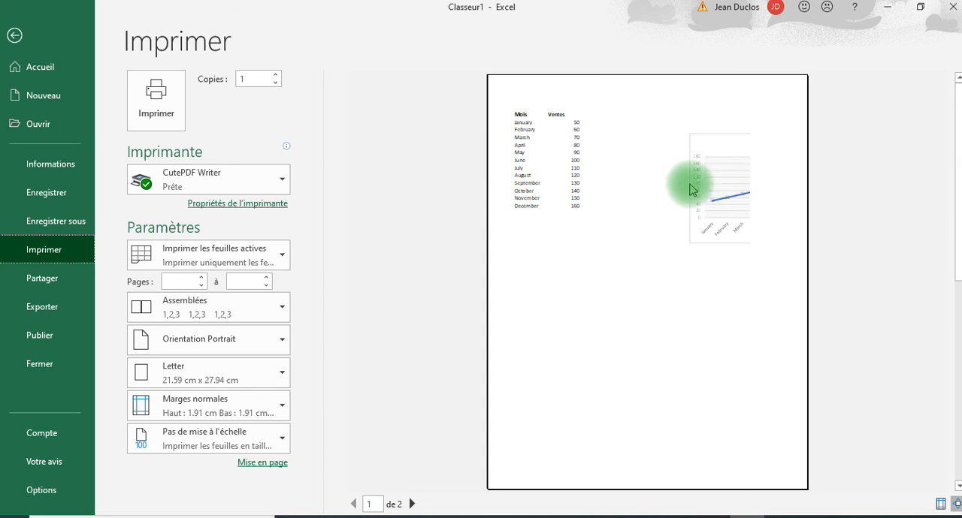
left_click(14, 35)
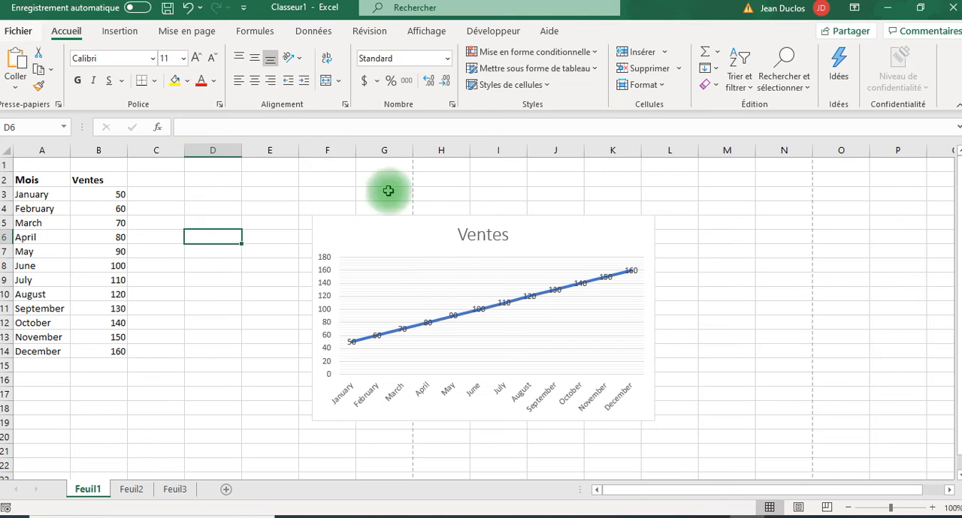
- Switch Feuil1 to page layout view and reduce the zoom to 60%
left_click(798, 509)
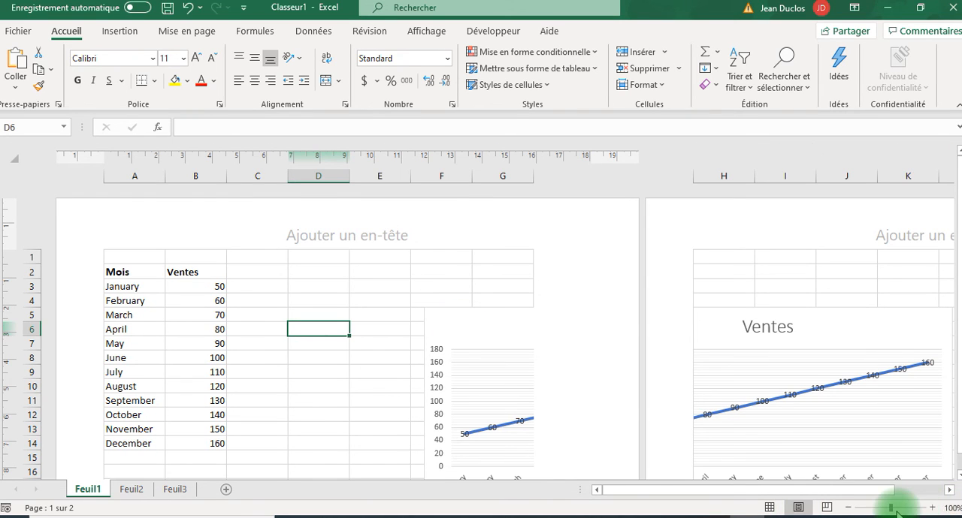
left_click(848, 508)
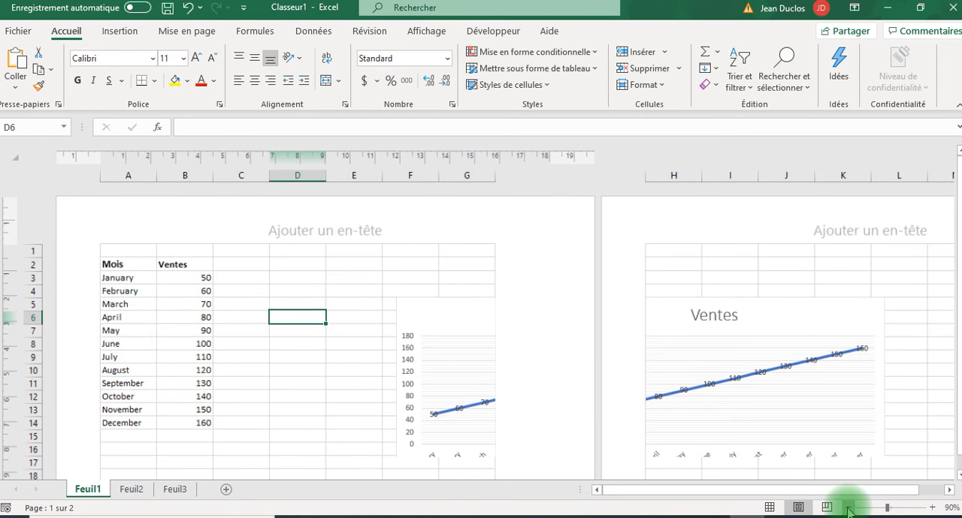
left_click(848, 509)
left_click(848, 508)
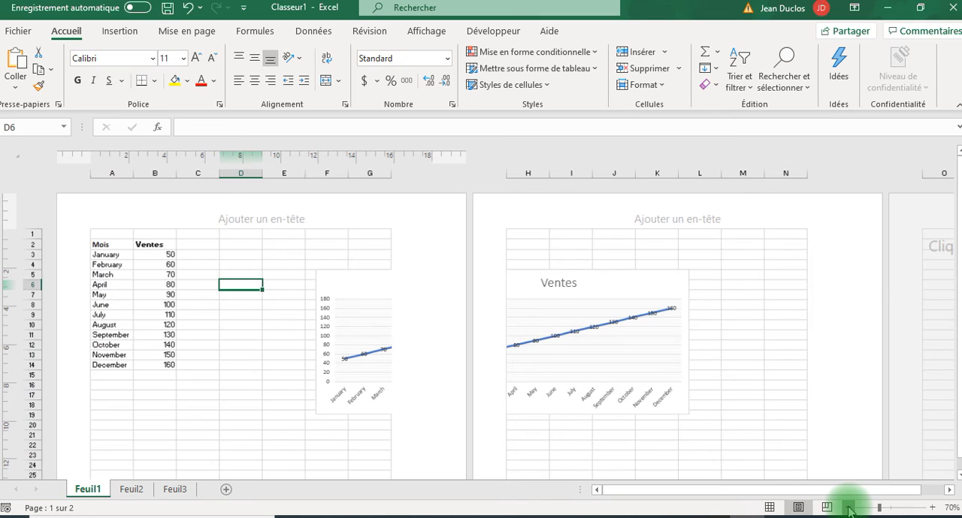
left_click(848, 508)
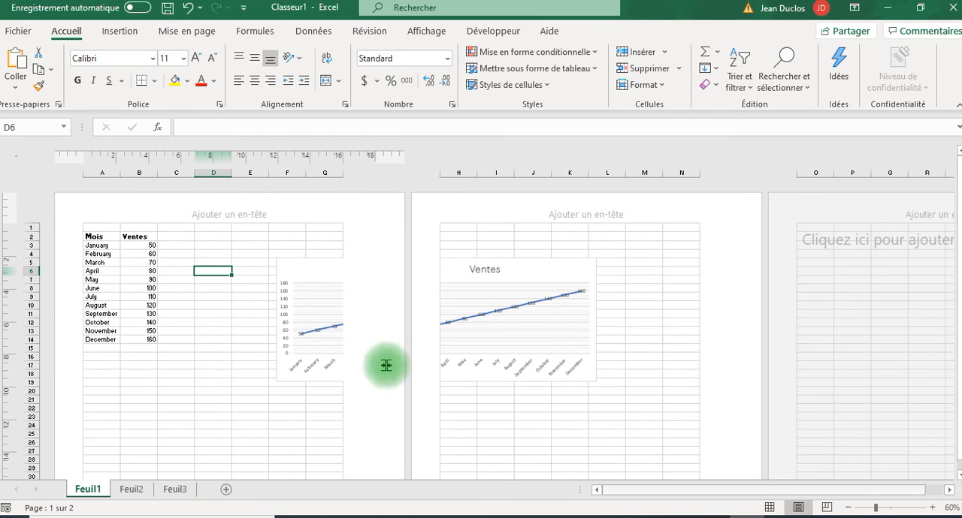
- Move the Ventes chart below the sales table so that it fits entirely on the first page
left_click(306, 269)
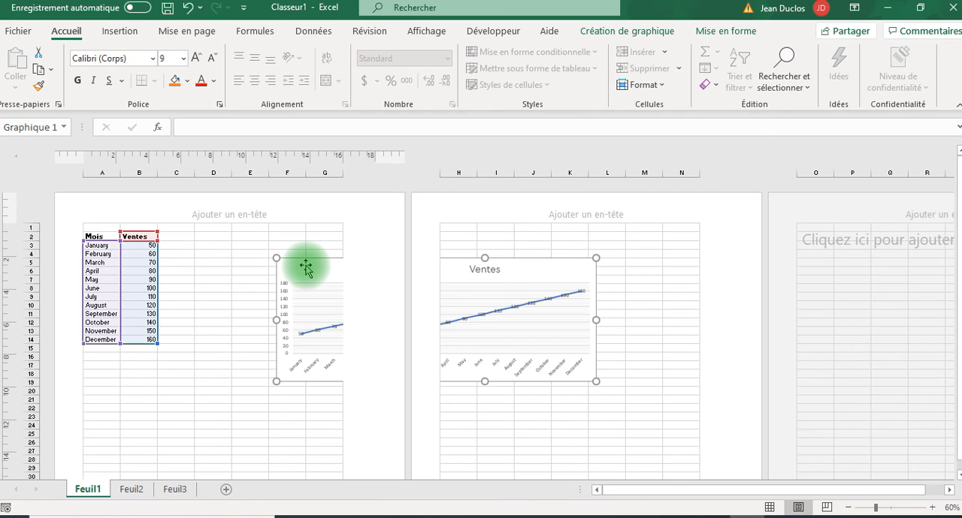
left_click_drag(306, 269, 118, 376)
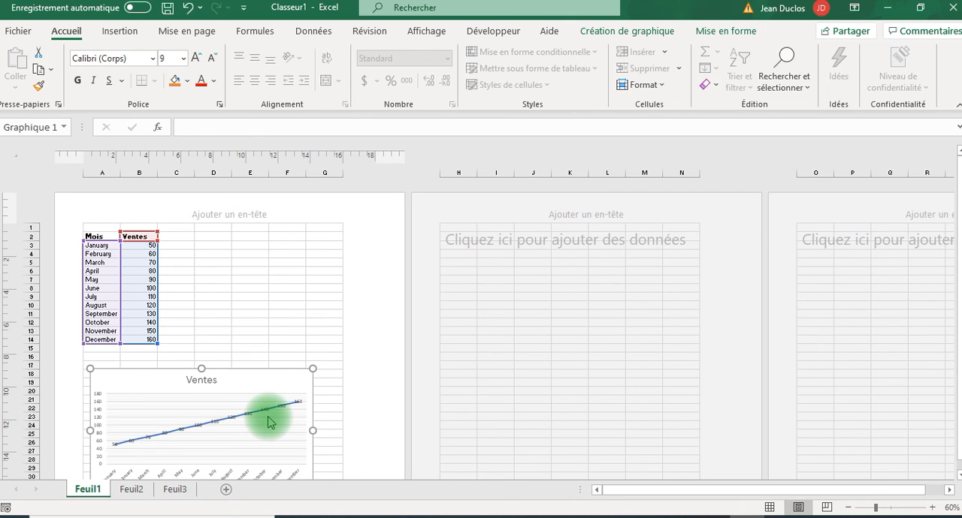
left_click(234, 303)
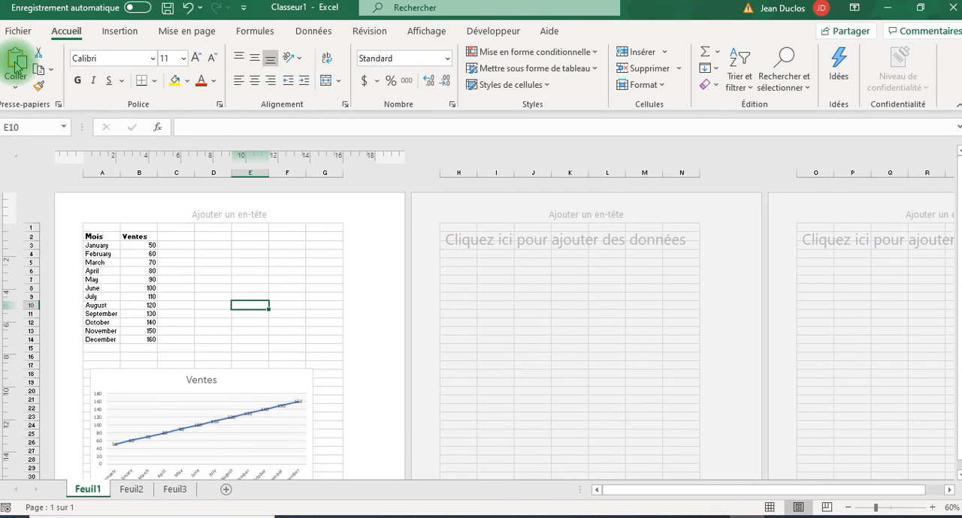
- Check the print preview for the new placement of the table and chart, and return to the page layout view
key("ctrl+p")
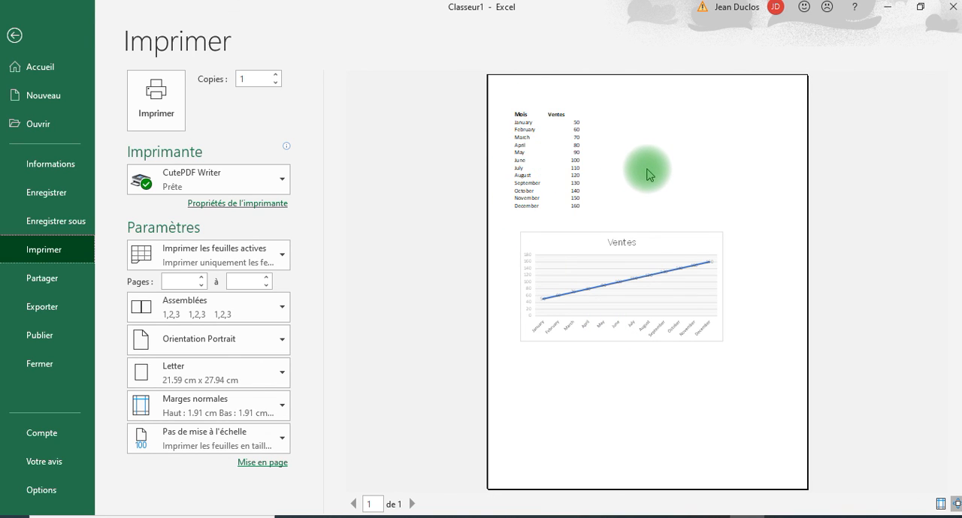
left_click(14, 35)
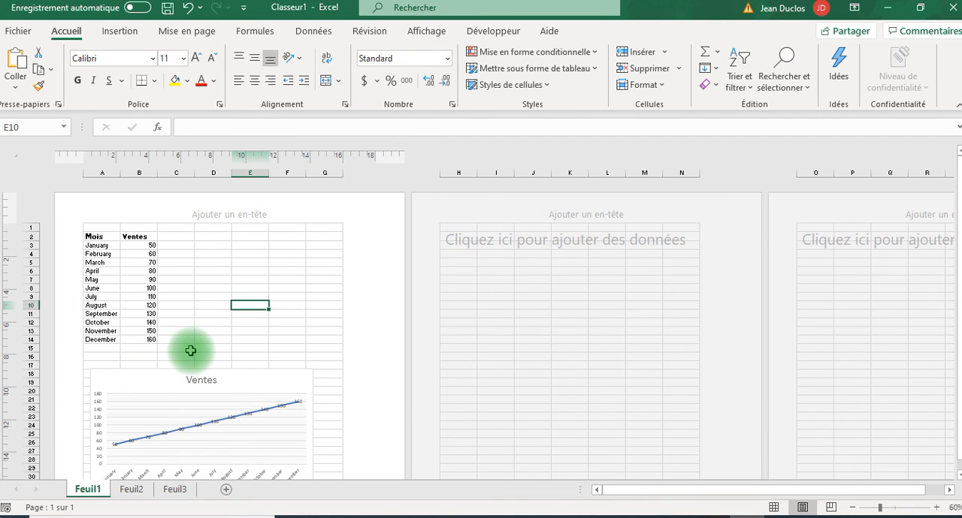
scroll(191, 351, "down", 2)
scroll(190, 351, "up", 2)
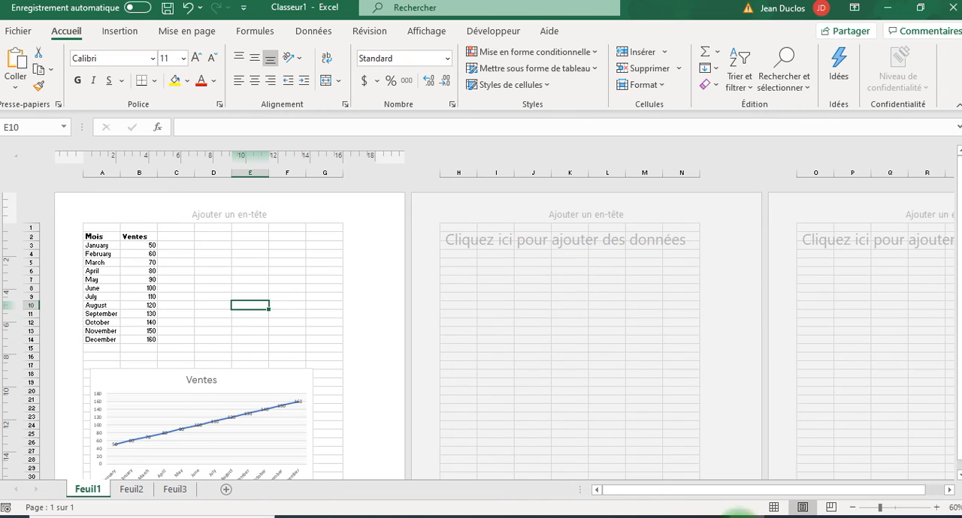
- Return Feuil1 to normal view and total the monthly sales B3:B14 in cell B15 with the SOMME function, then select the total to check its formula
left_click(773, 508)
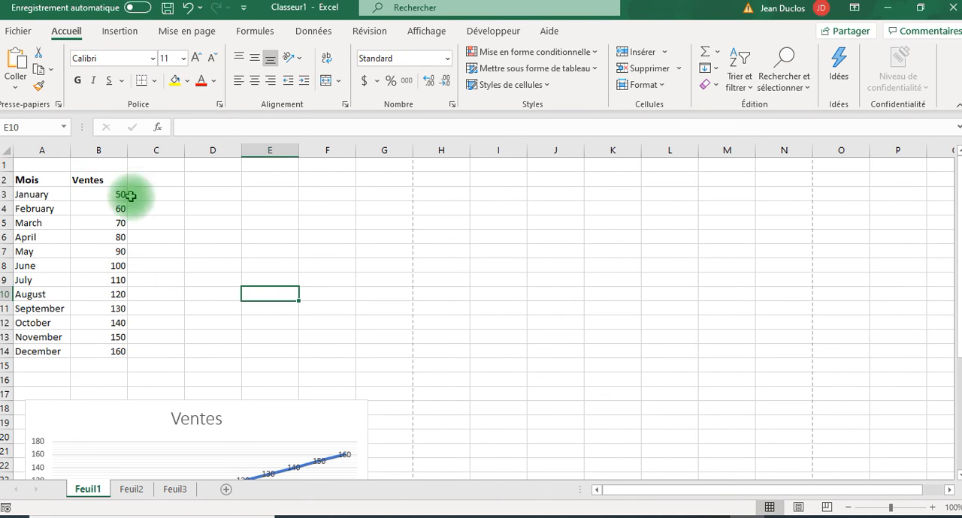
left_click(112, 364)
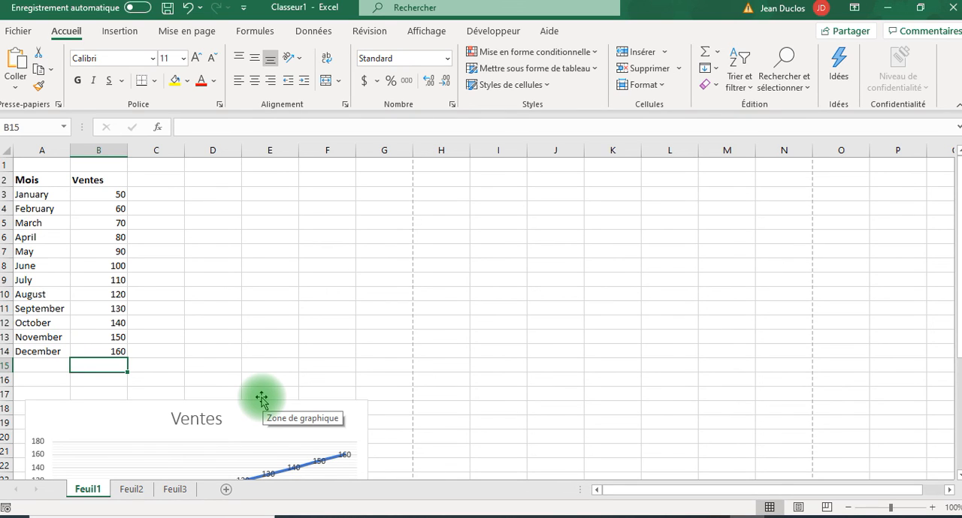
left_click(718, 54)
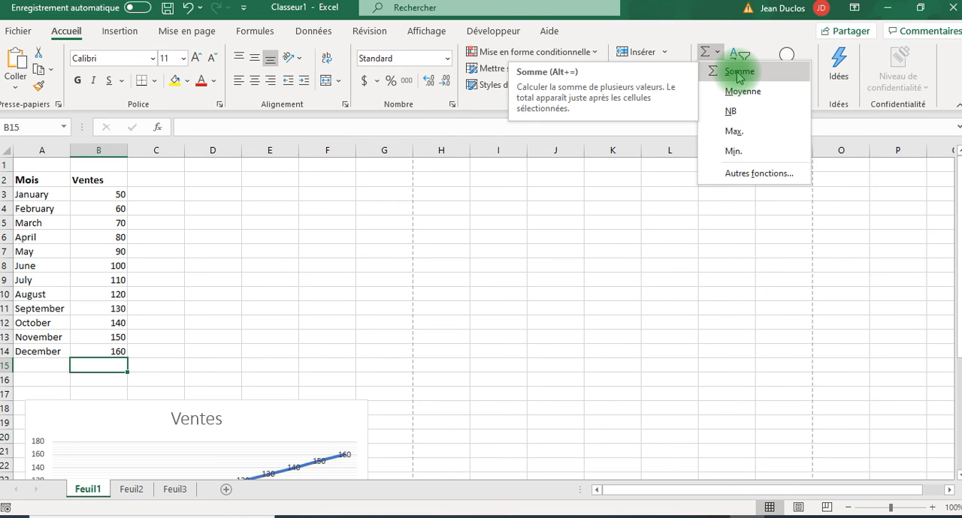
left_click(737, 75)
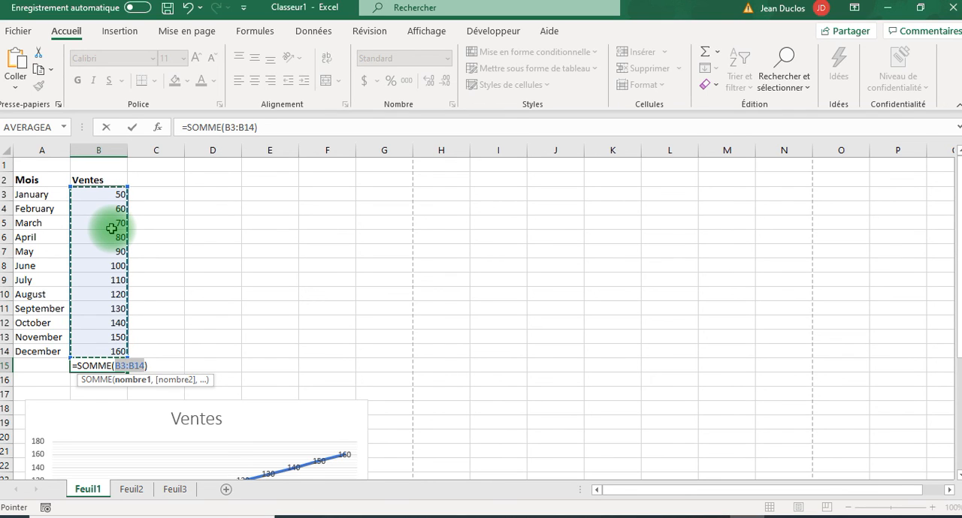
key("Return")
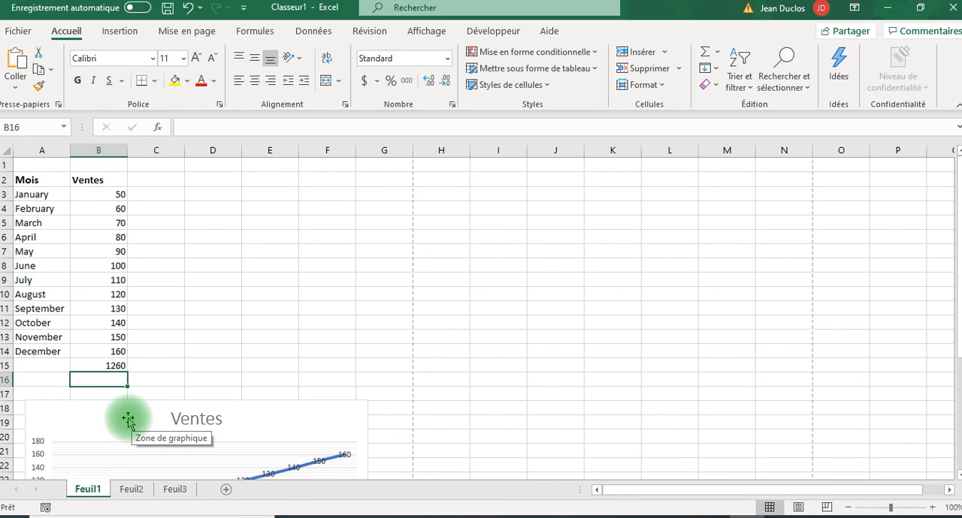
left_click(104, 365)
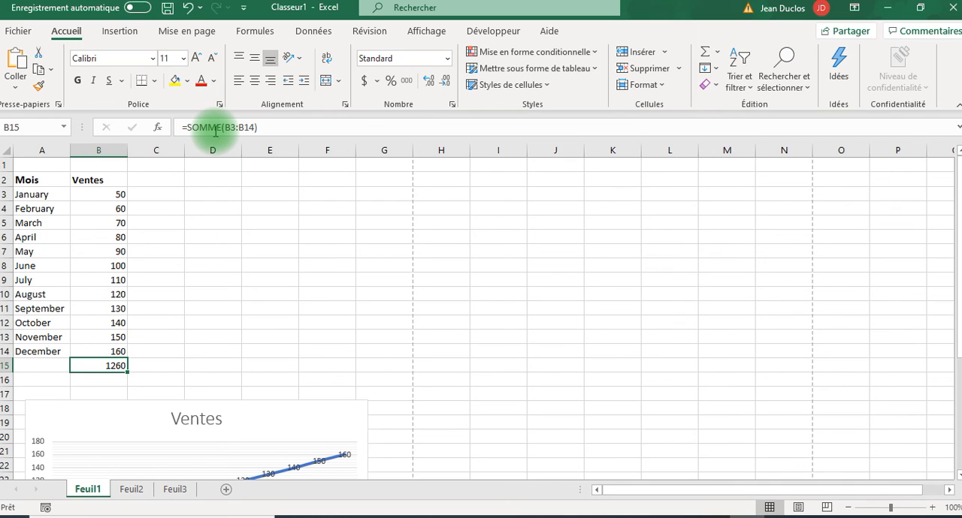